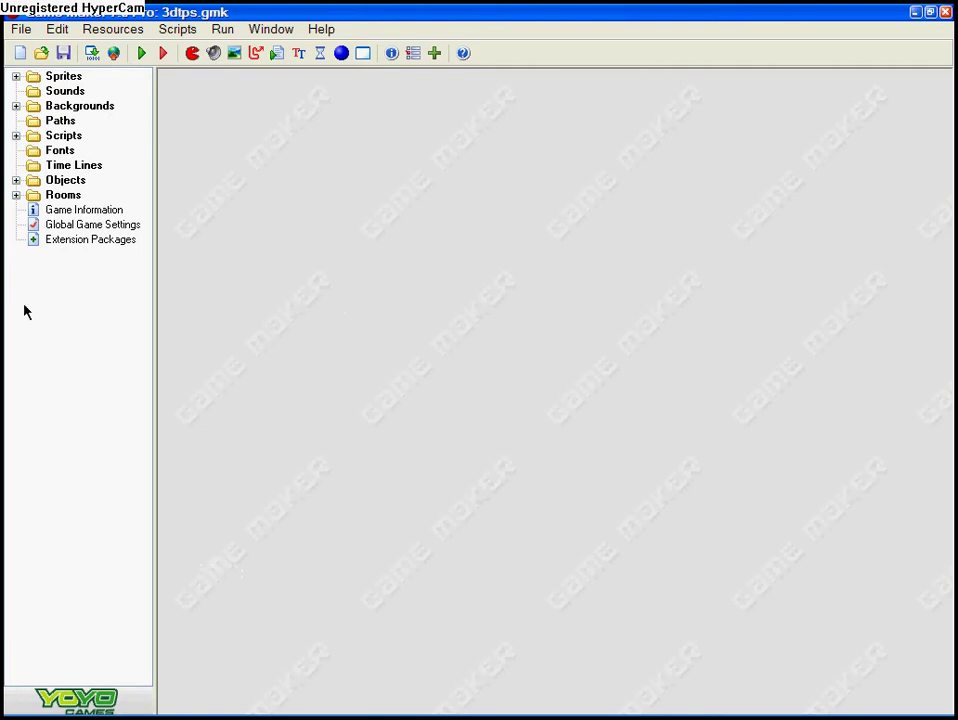
Switch to the My Documents window and open the 3dtp project folder inside game projects
{"action": "mouse_move", "coordinate": [30, 714]}
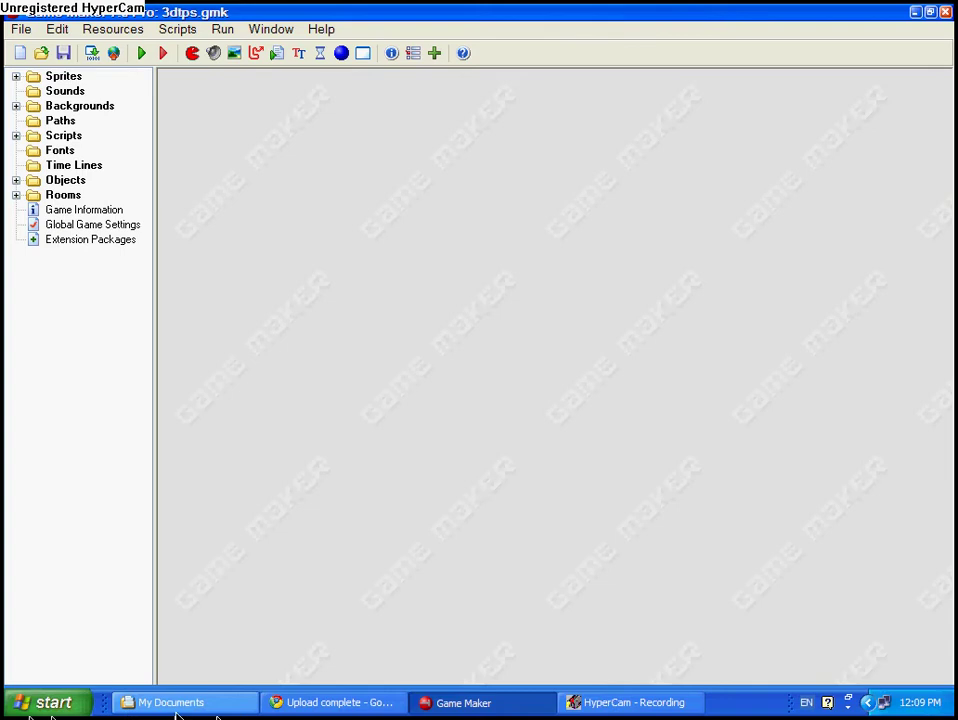
{"action": "left_click", "coordinate": [178, 710]}
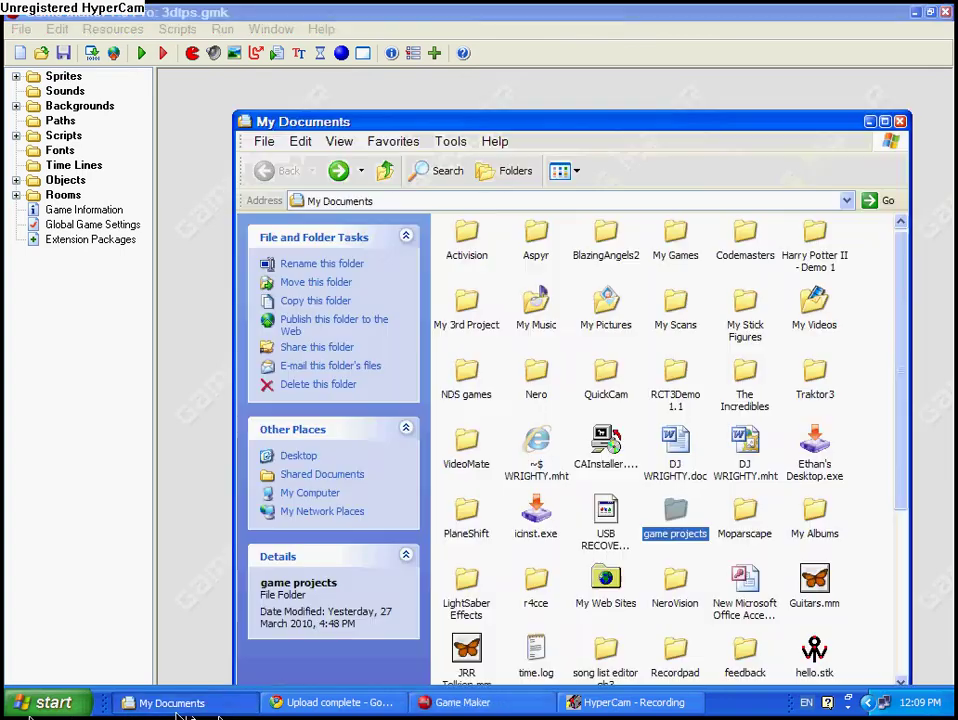
{"action": "double_click", "coordinate": [673, 533]}
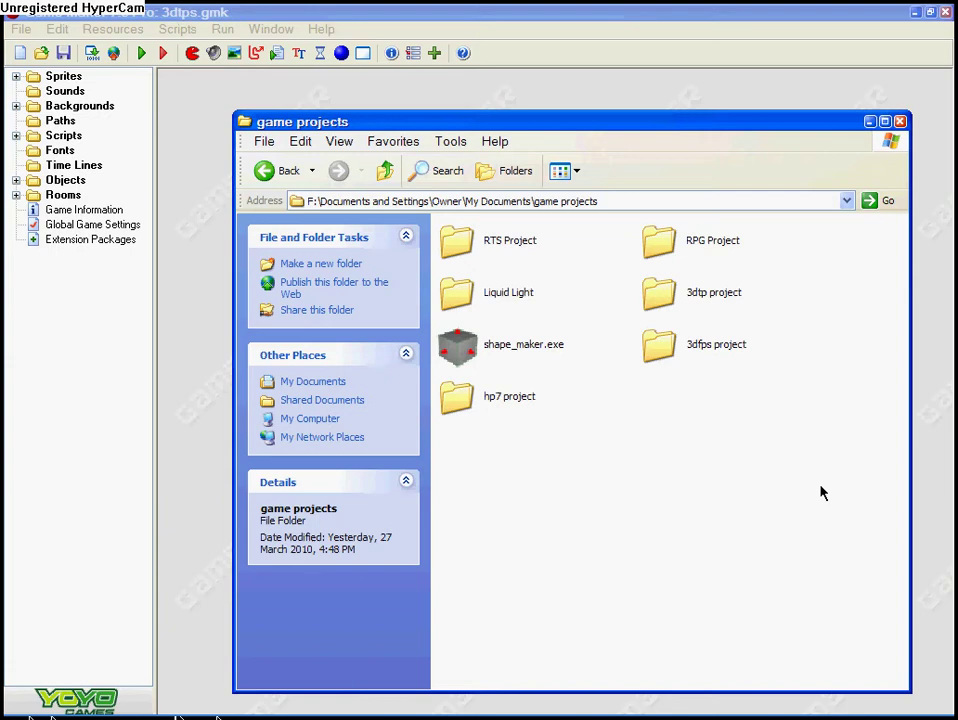
{"action": "double_click", "coordinate": [684, 298]}
{"action": "left_click_drag", "start_coordinate": [782, 426], "coordinate": [673, 539]}
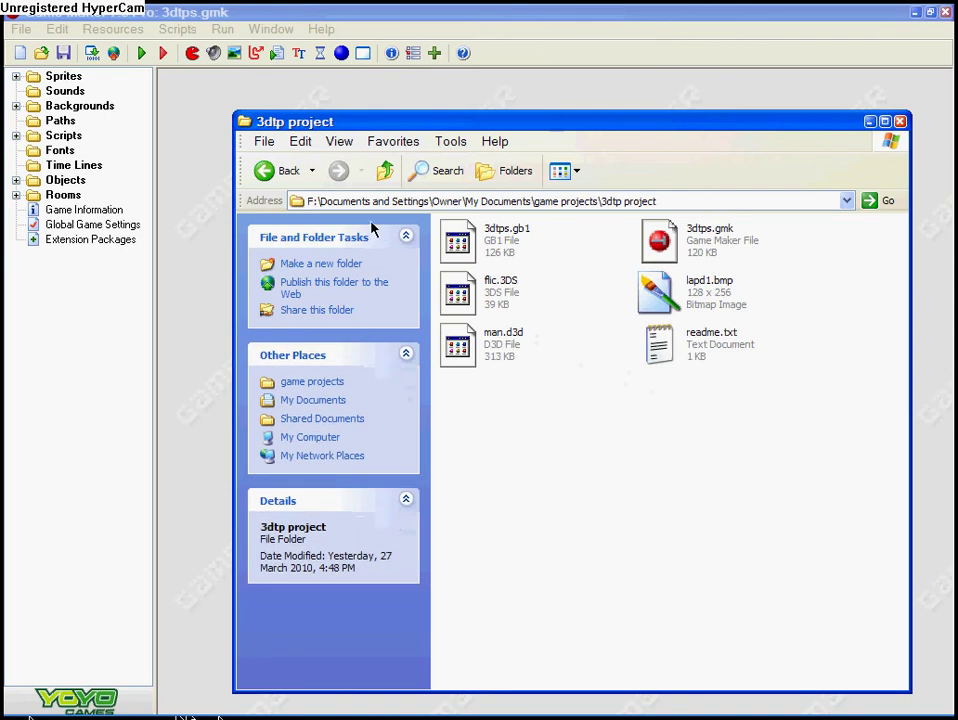
Return to the game projects folder and launch shape_maker.exe
{"action": "left_click", "coordinate": [264, 170]}
{"action": "double_click", "coordinate": [510, 342]}
{"action": "left_click", "coordinate": [517, 380]}
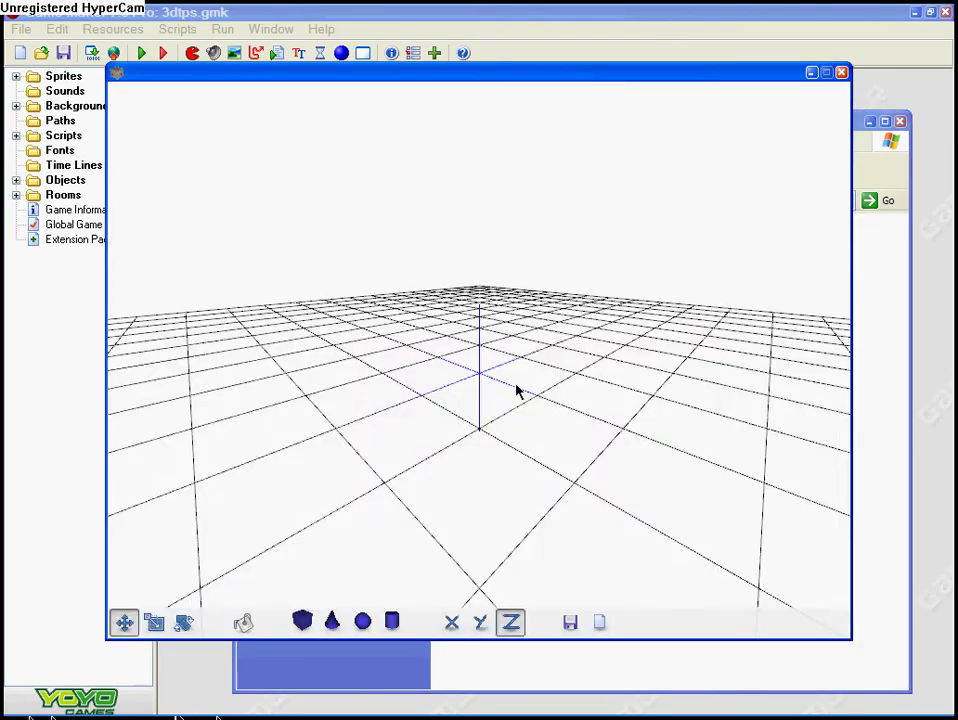
{"action": "left_click_drag", "start_coordinate": [613, 62], "coordinate": [633, 75]}
Add a sphere at the centre of the modelling grid
{"action": "middle_click_drag", "start_coordinate": [575, 410], "coordinate": [413, 436]}
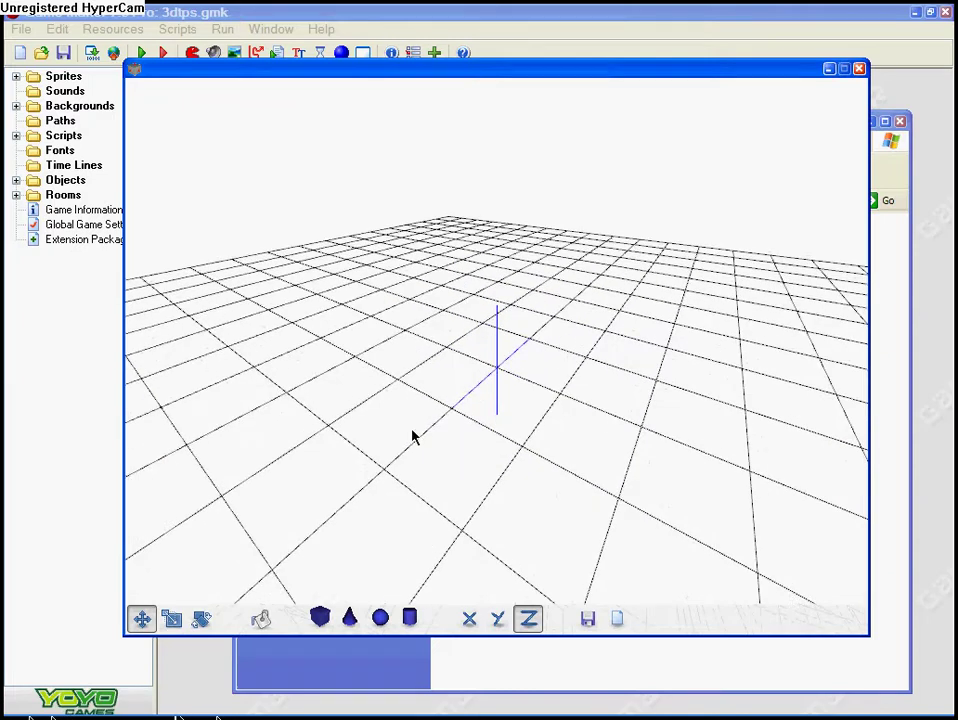
{"action": "left_click", "coordinate": [381, 619]}
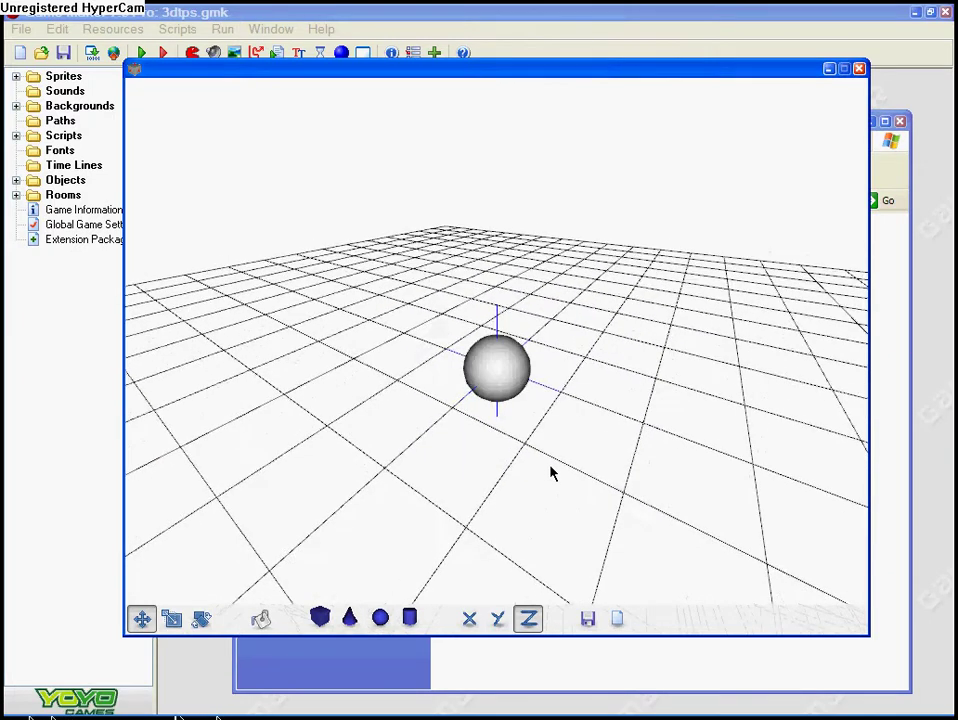
{"action": "mouse_move", "coordinate": [552, 473]}
{"action": "middle_mouse_down"}
{"action": "mouse_move", "coordinate": [556, 440]}
{"action": "mouse_move", "coordinate": [550, 458]}
{"action": "middle_mouse_up"}
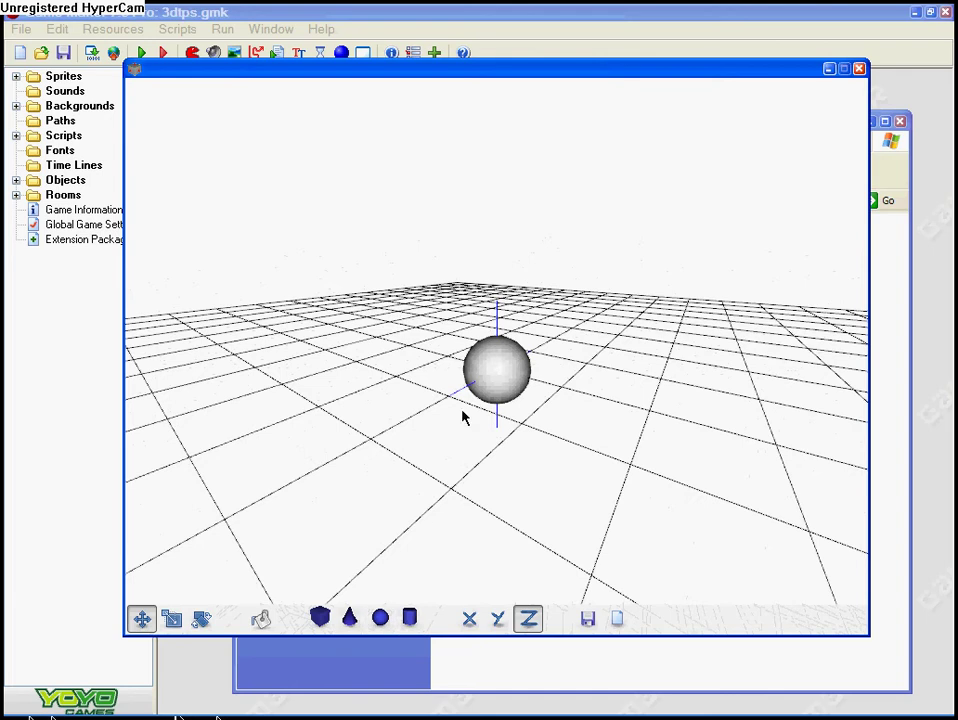
Select the sphere and move it up along the vertical axis, above the grid's origin
{"action": "left_click", "coordinate": [505, 368]}
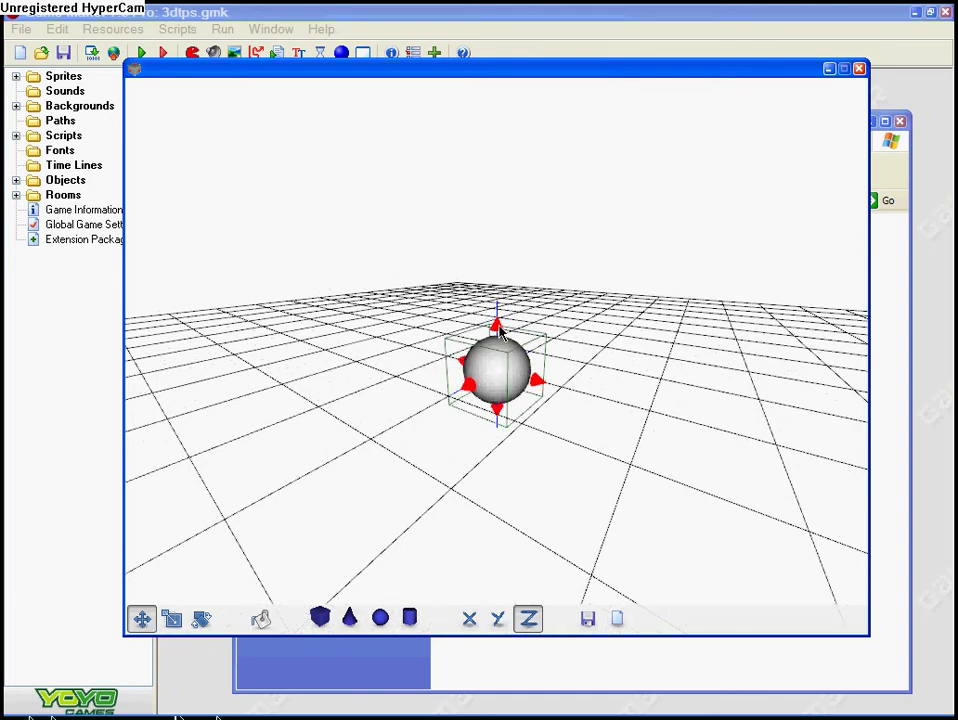
{"action": "left_click", "coordinate": [483, 368]}
{"action": "left_click", "coordinate": [485, 366]}
{"action": "middle_click_drag", "start_coordinate": [485, 366], "coordinate": [498, 464]}
{"action": "middle_click_drag", "start_coordinate": [718, 419], "coordinate": [228, 350]}
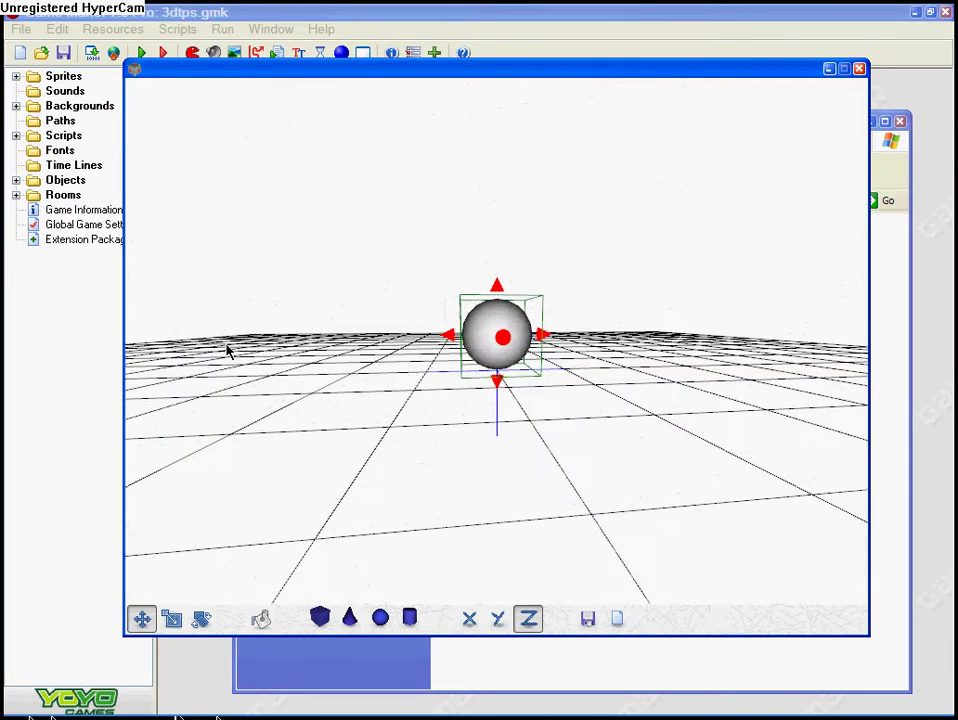
Add a cone at the grid's origin, directly beneath the sphere
{"action": "middle_click_drag", "start_coordinate": [622, 434], "coordinate": [262, 425]}
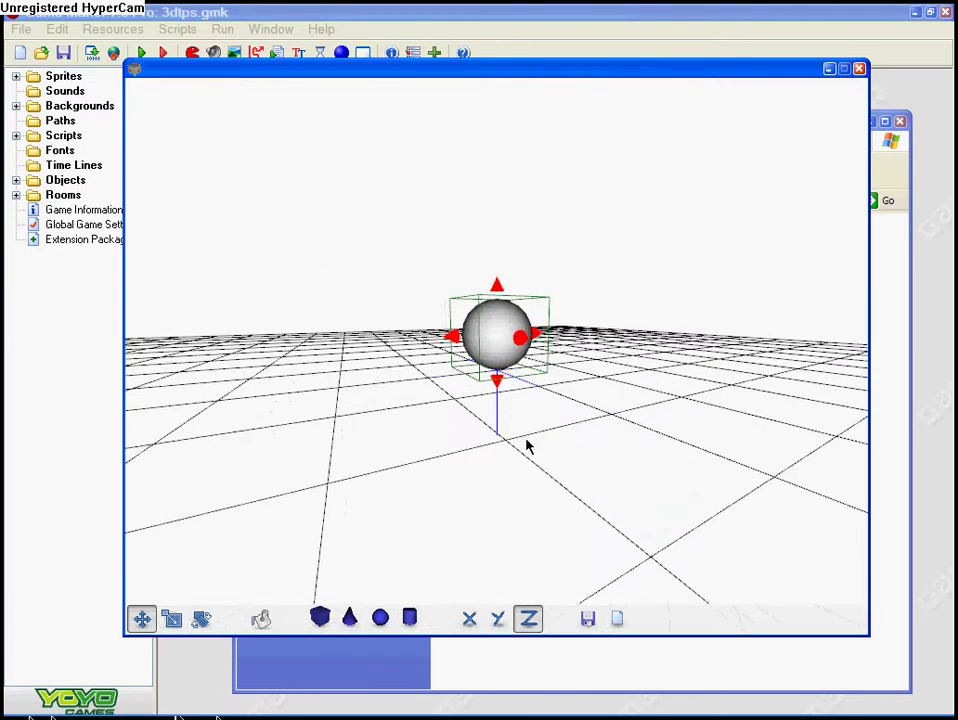
{"action": "middle_click_drag", "start_coordinate": [583, 422], "coordinate": [692, 429]}
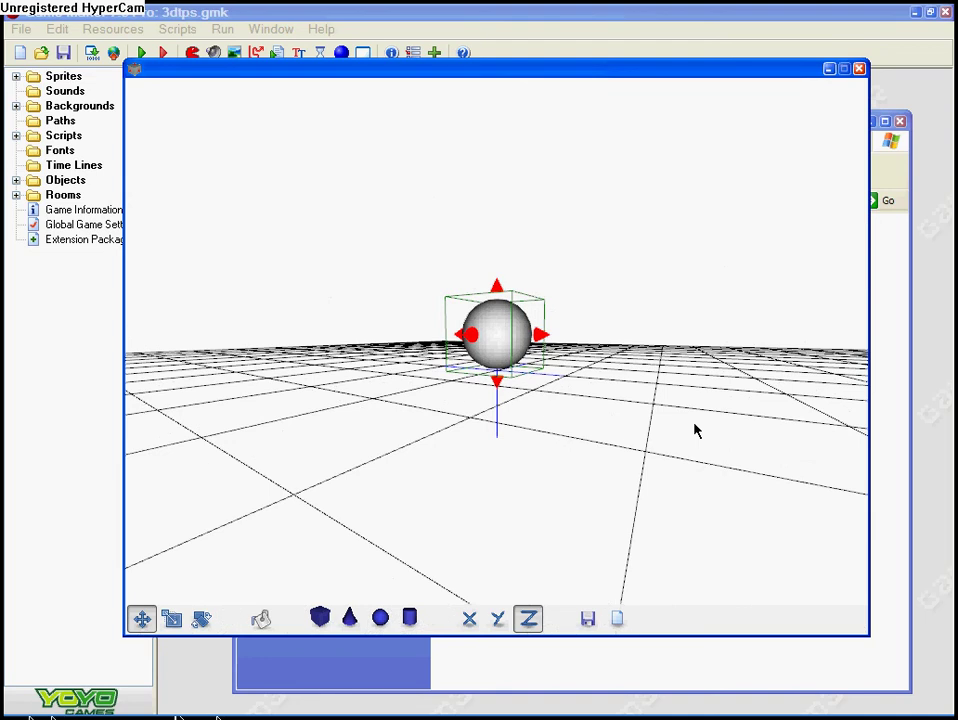
{"action": "middle_click_drag", "start_coordinate": [696, 430], "coordinate": [569, 484]}
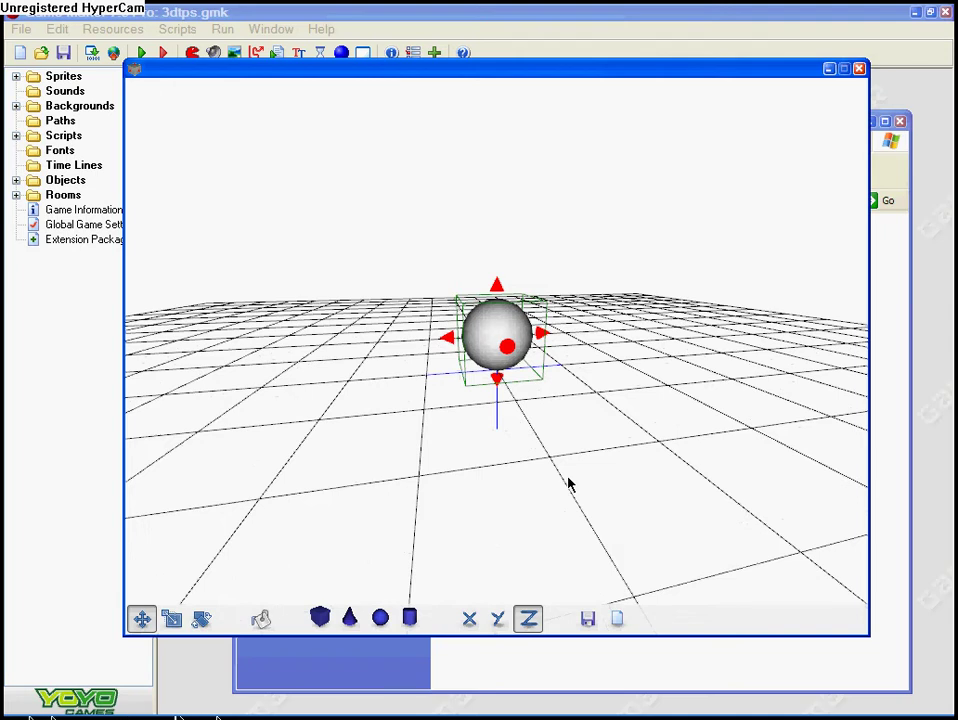
{"action": "left_click", "coordinate": [349, 618]}
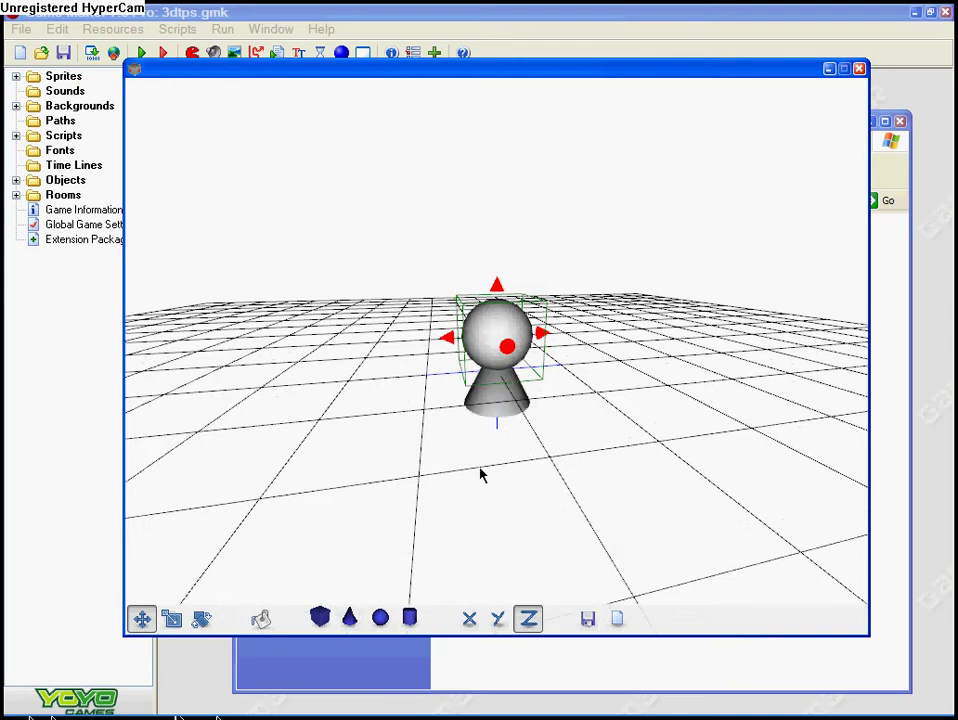
Raise the sphere slightly higher above the cone
{"action": "left_click", "coordinate": [512, 407]}
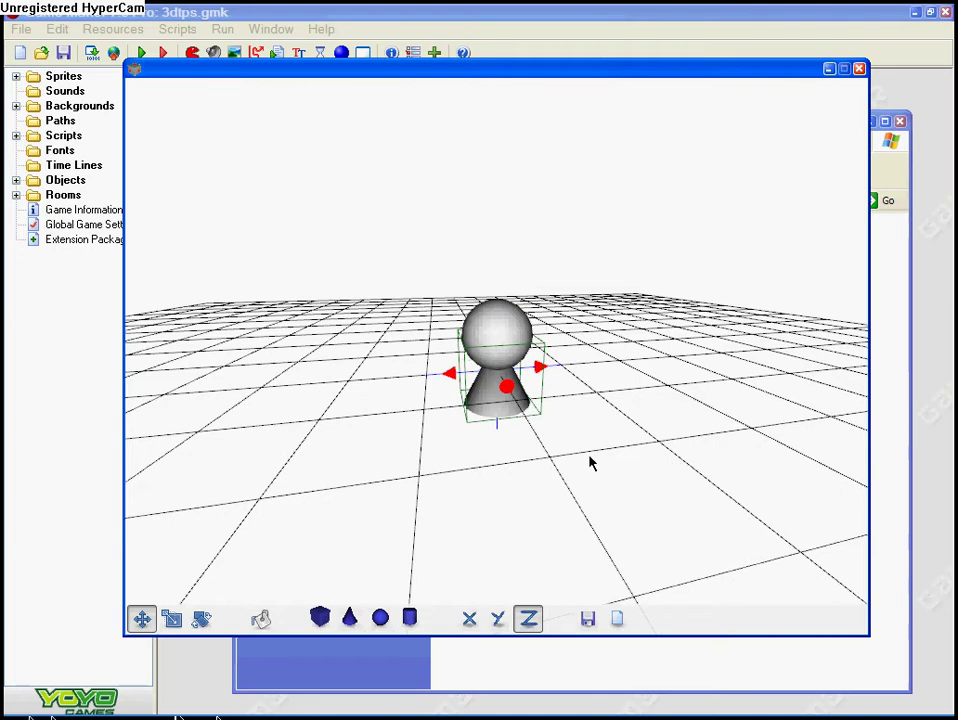
{"action": "left_click", "coordinate": [510, 333]}
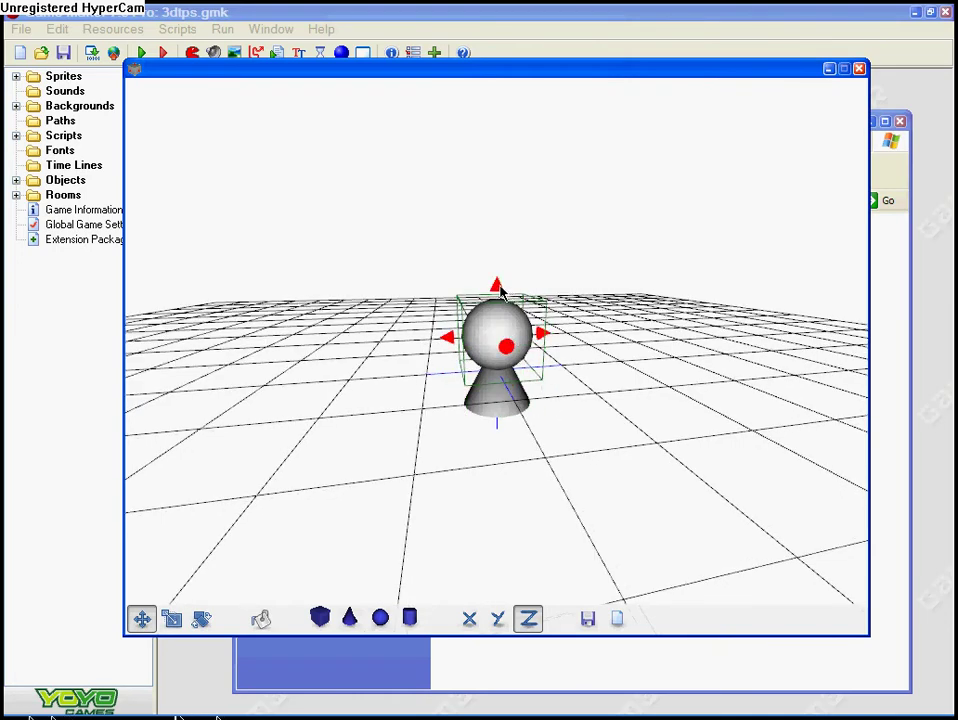
{"action": "left_click", "coordinate": [508, 385]}
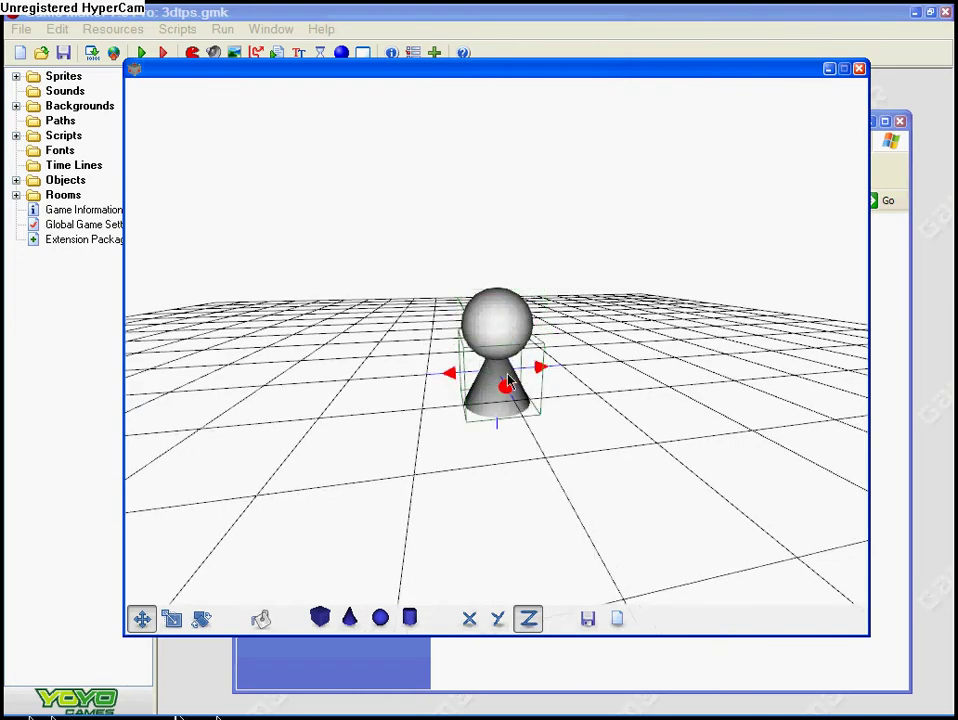
Fill the sphere with the basic bright blue color
{"action": "middle_click_drag", "start_coordinate": [603, 438], "coordinate": [498, 395]}
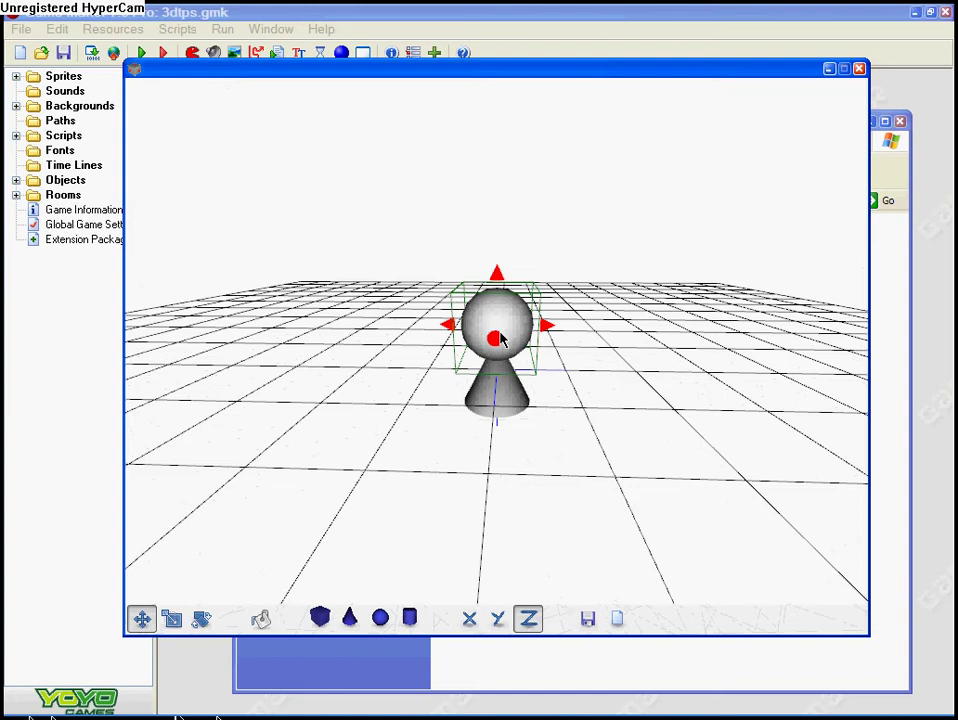
{"action": "left_click", "coordinate": [260, 619]}
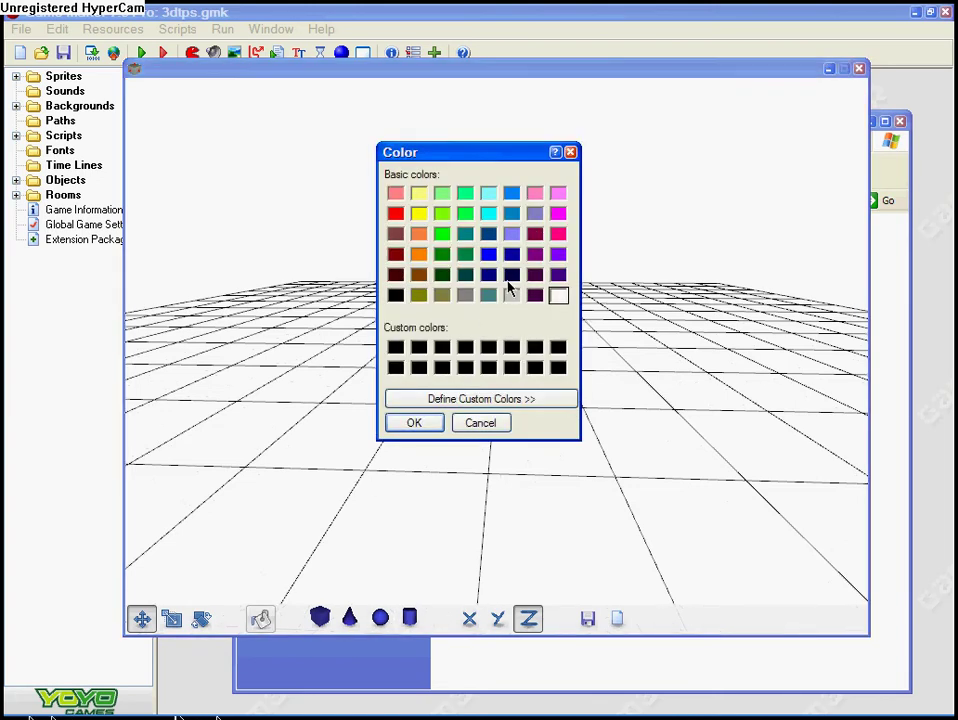
{"action": "left_click", "coordinate": [488, 254]}
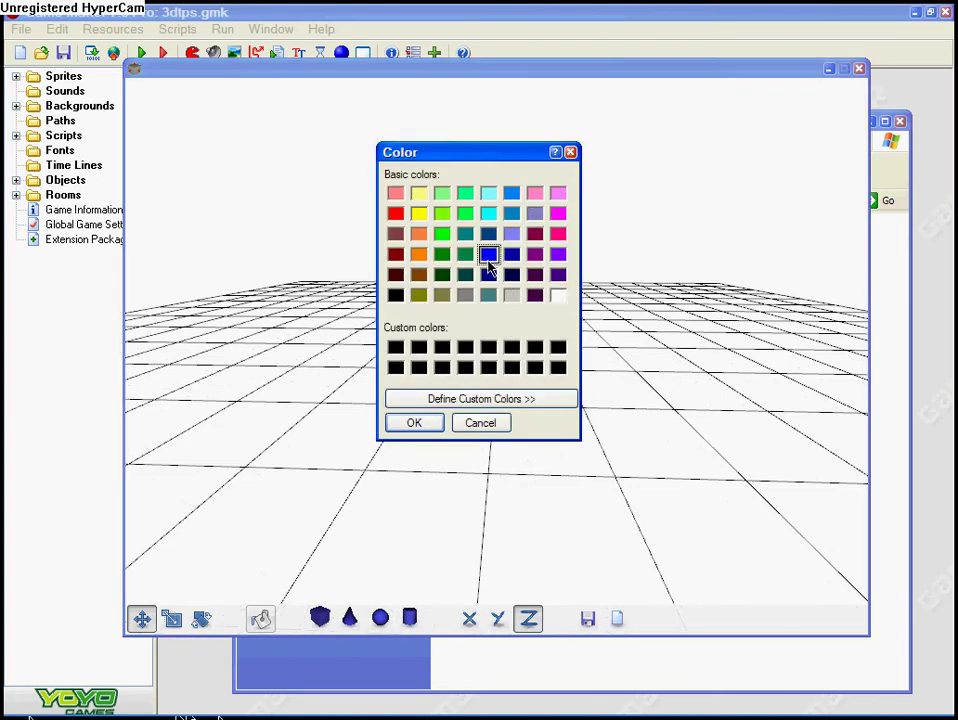
{"action": "left_click", "coordinate": [430, 425]}
Select the cone and fill it with the basic brown color
{"action": "middle_click_drag", "start_coordinate": [622, 436], "coordinate": [500, 432]}
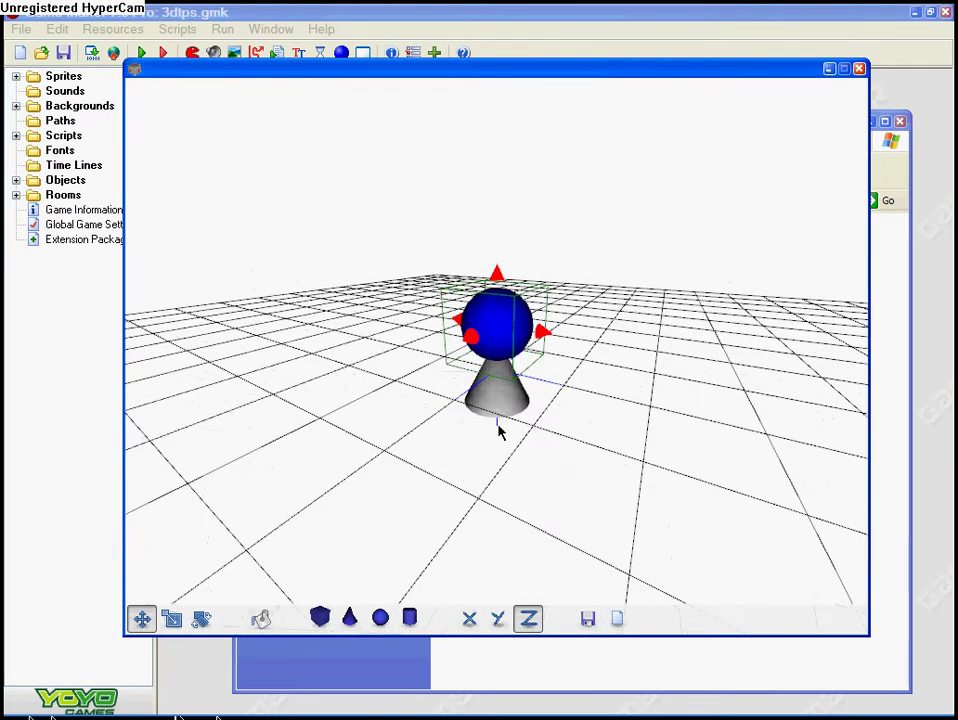
{"action": "left_click", "coordinate": [500, 388]}
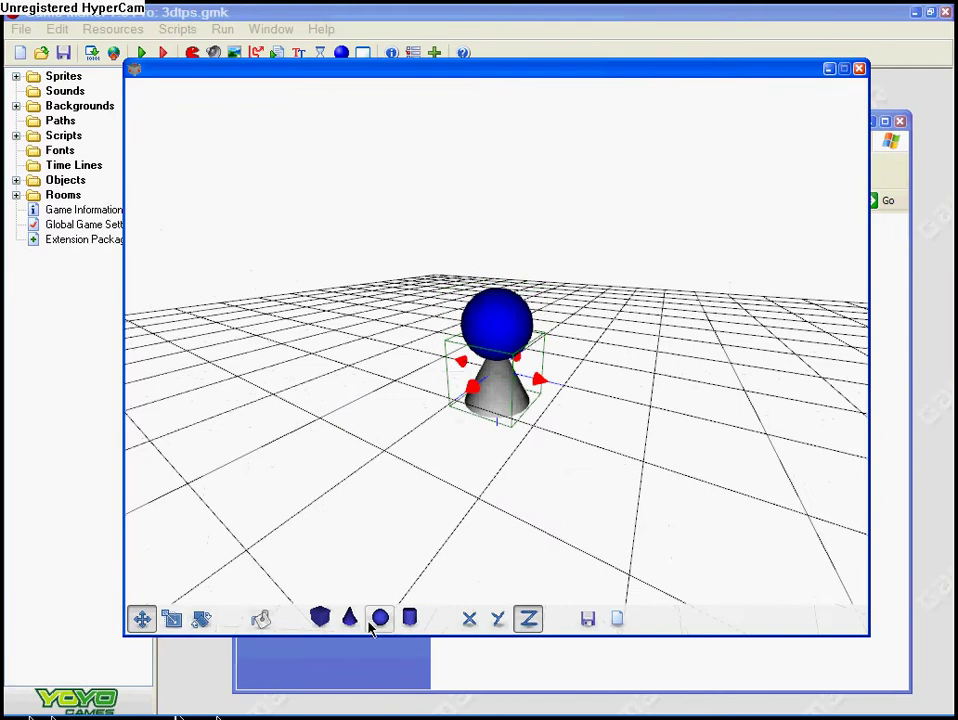
{"action": "left_click", "coordinate": [261, 619]}
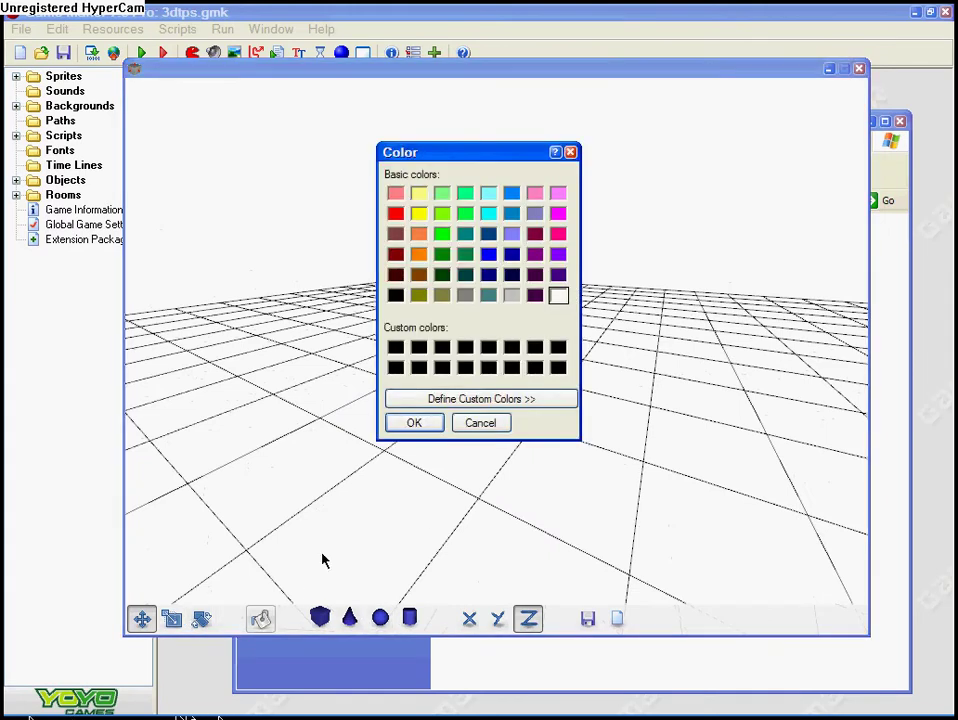
{"action": "left_click", "coordinate": [418, 274]}
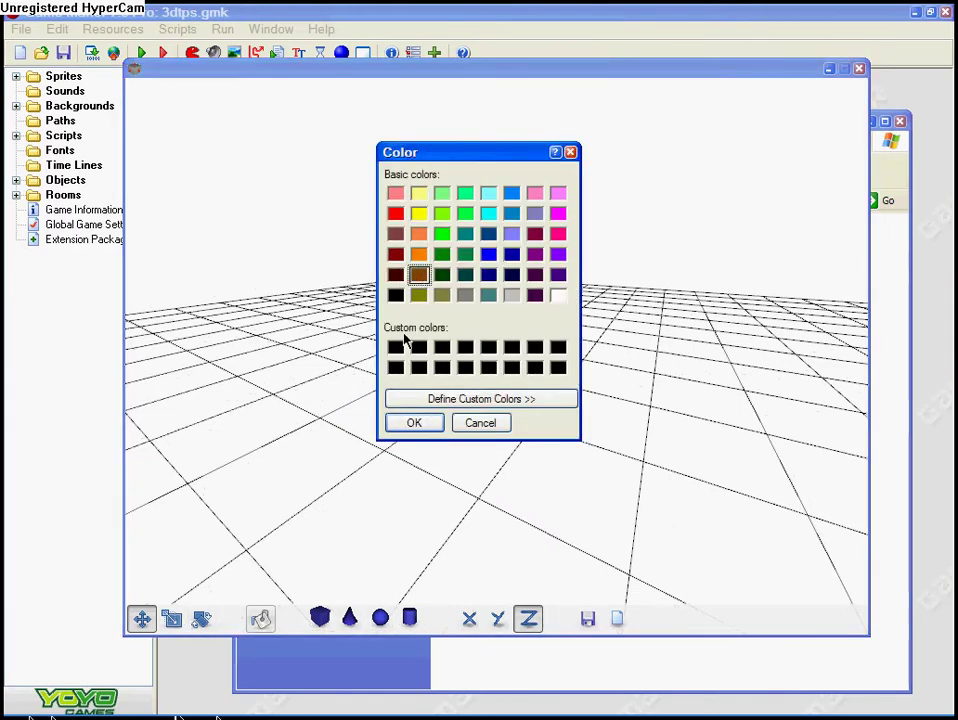
{"action": "left_click", "coordinate": [412, 422]}
Move the blue sphere up until it sits just clear of the cone's tip
{"action": "middle_click_drag", "start_coordinate": [717, 453], "coordinate": [455, 293]}
{"action": "left_click", "coordinate": [509, 310]}
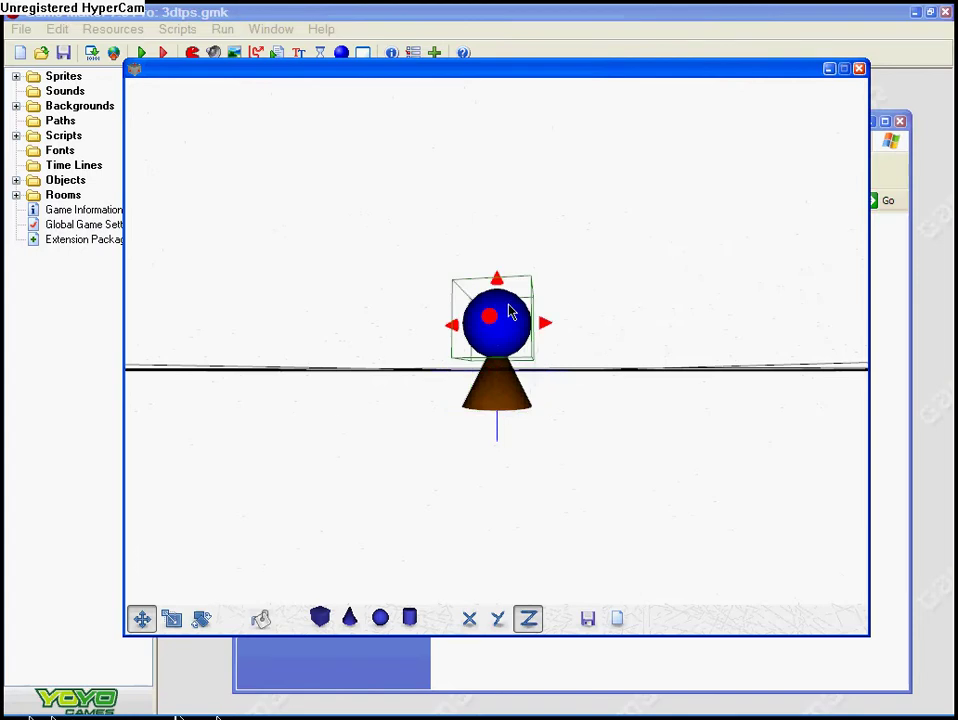
{"action": "mouse_move", "coordinate": [509, 310]}
{"action": "middle_mouse_down"}
{"action": "mouse_move", "coordinate": [494, 268]}
{"action": "mouse_move", "coordinate": [525, 292]}
{"action": "mouse_move", "coordinate": [507, 299]}
{"action": "middle_mouse_up"}
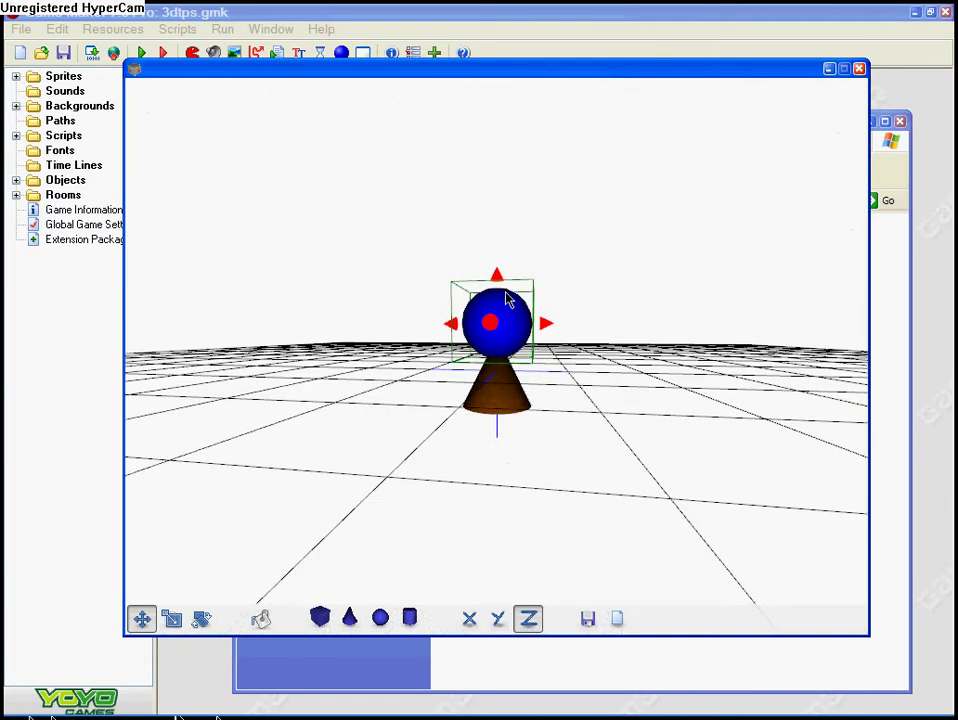
{"action": "left_click", "coordinate": [484, 368]}
Move the brown cone up until its base meets the grid plane and its tip enters the blue sphere
{"action": "left_click", "coordinate": [490, 385]}
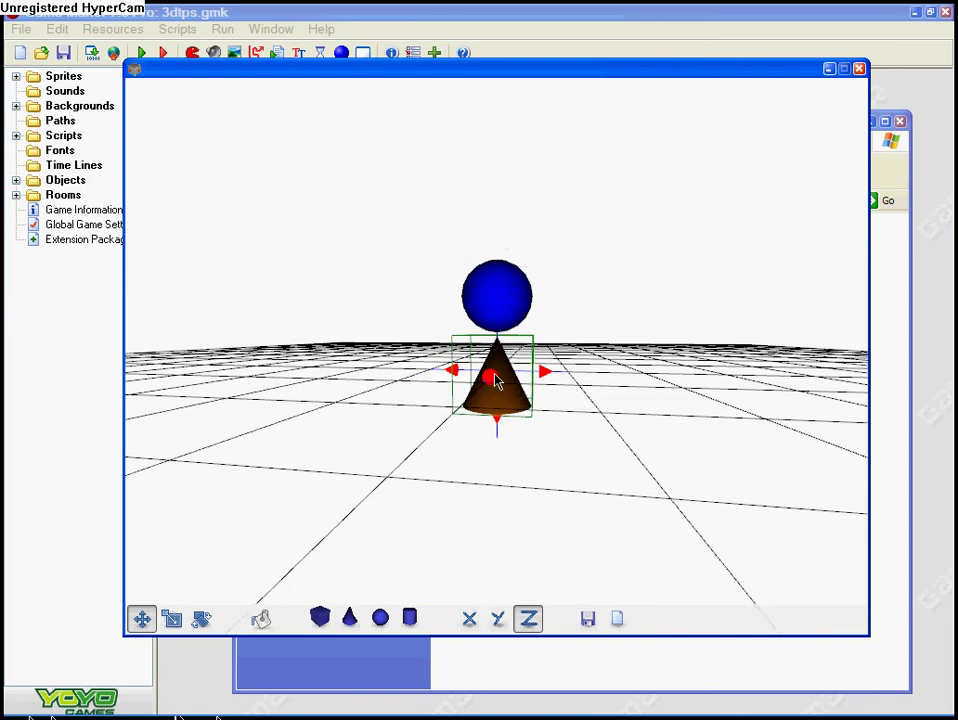
{"action": "middle_click_drag", "start_coordinate": [541, 359], "coordinate": [455, 338]}
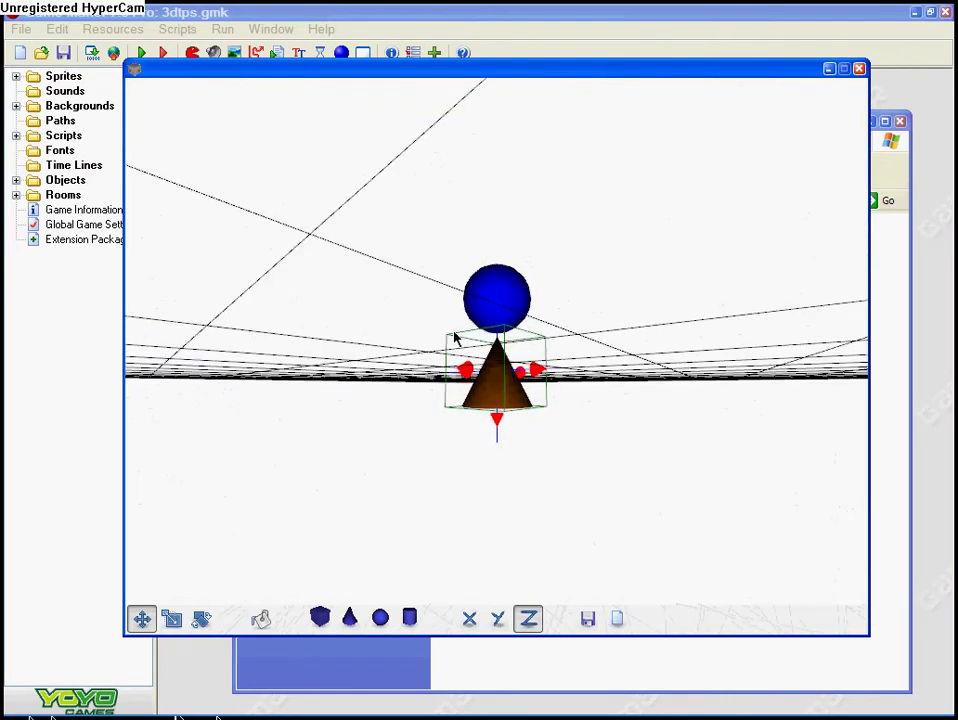
{"action": "left_click_drag", "start_coordinate": [498, 421], "coordinate": [480, 368]}
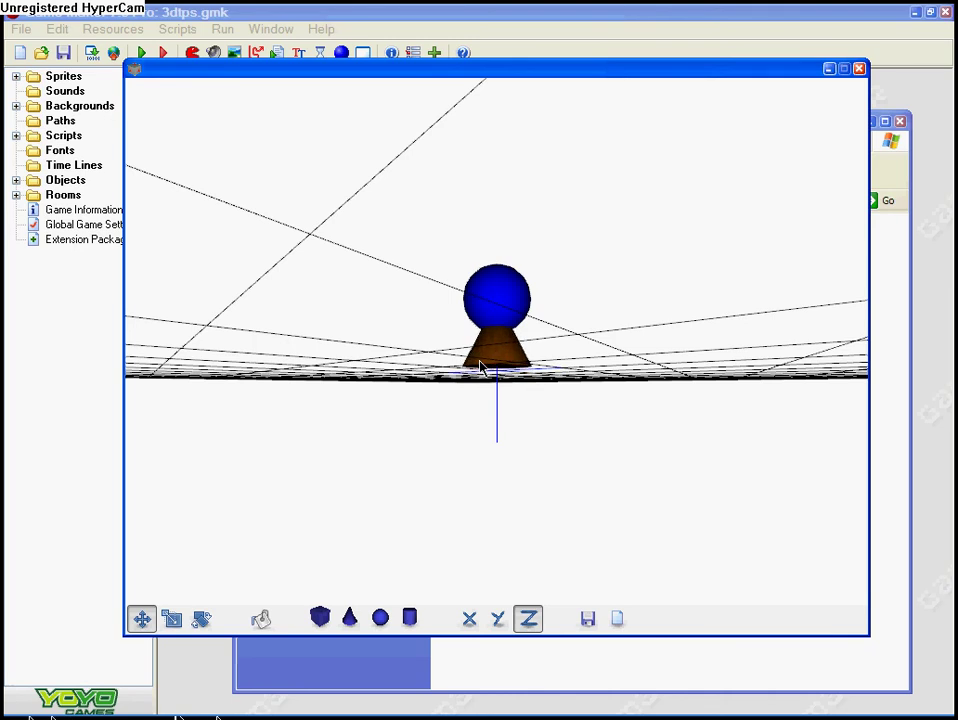
{"action": "left_click", "coordinate": [482, 360]}
Export the finished shape's GML code to the clipboard and dismiss the confirmation
{"action": "middle_click_drag", "start_coordinate": [676, 372], "coordinate": [583, 525]}
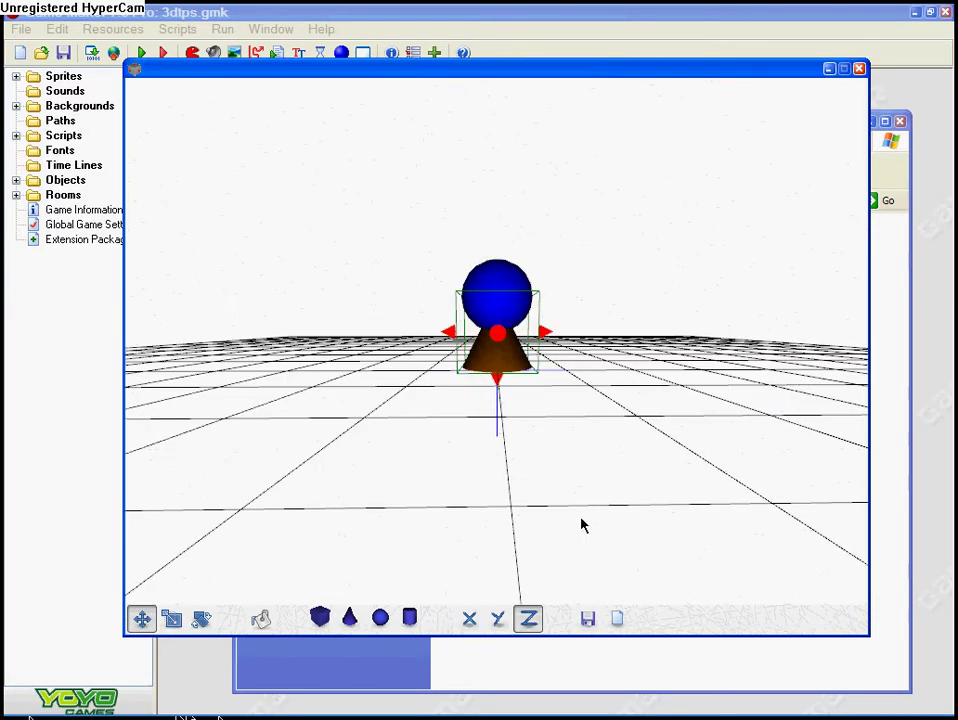
{"action": "left_click", "coordinate": [587, 619]}
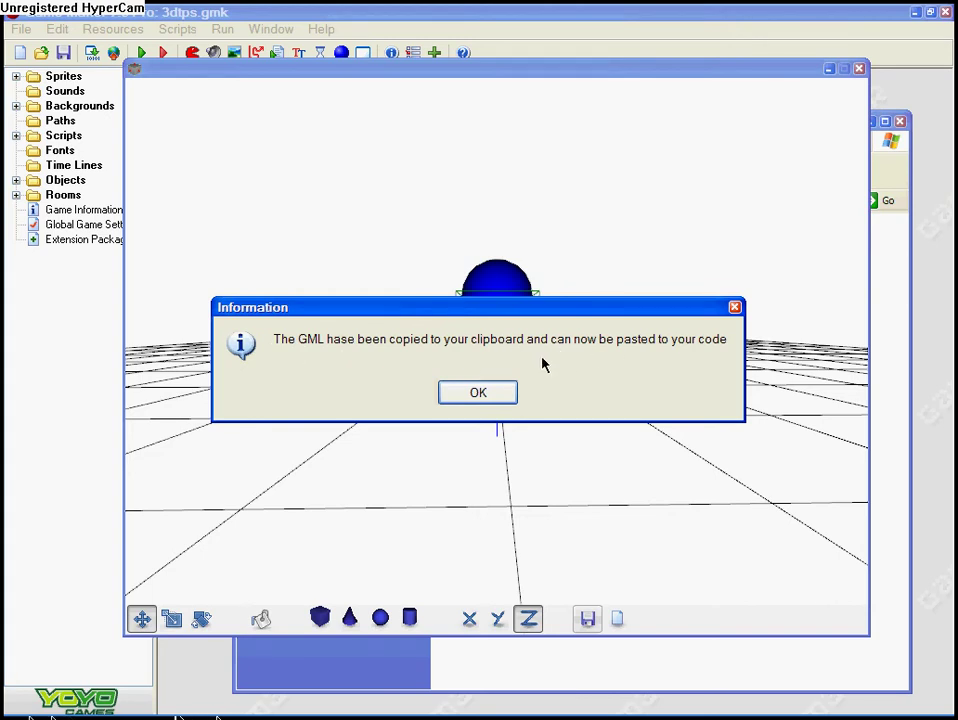
{"action": "left_click", "coordinate": [502, 396]}
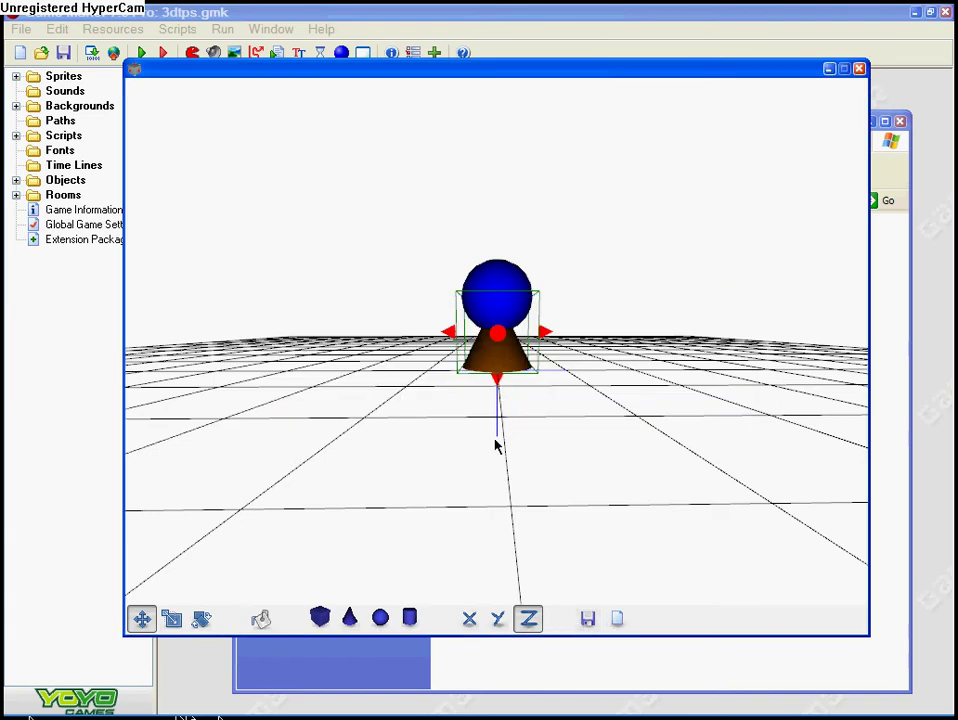
Open a blank Notepad document
{"action": "left_click", "coordinate": [520, 675]}
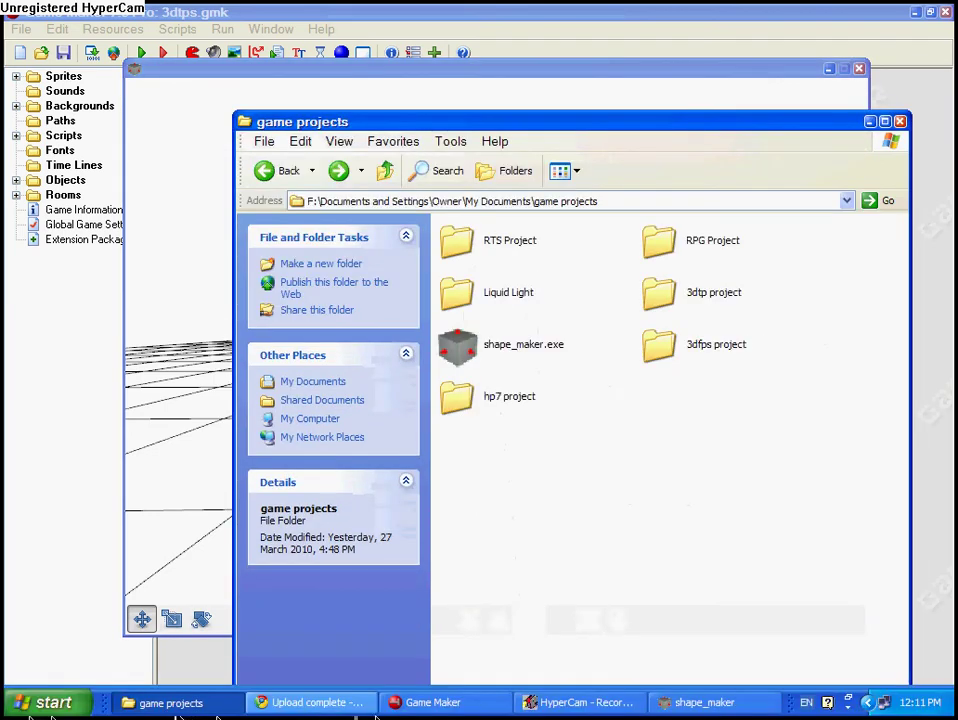
{"action": "left_click", "coordinate": [58, 705]}
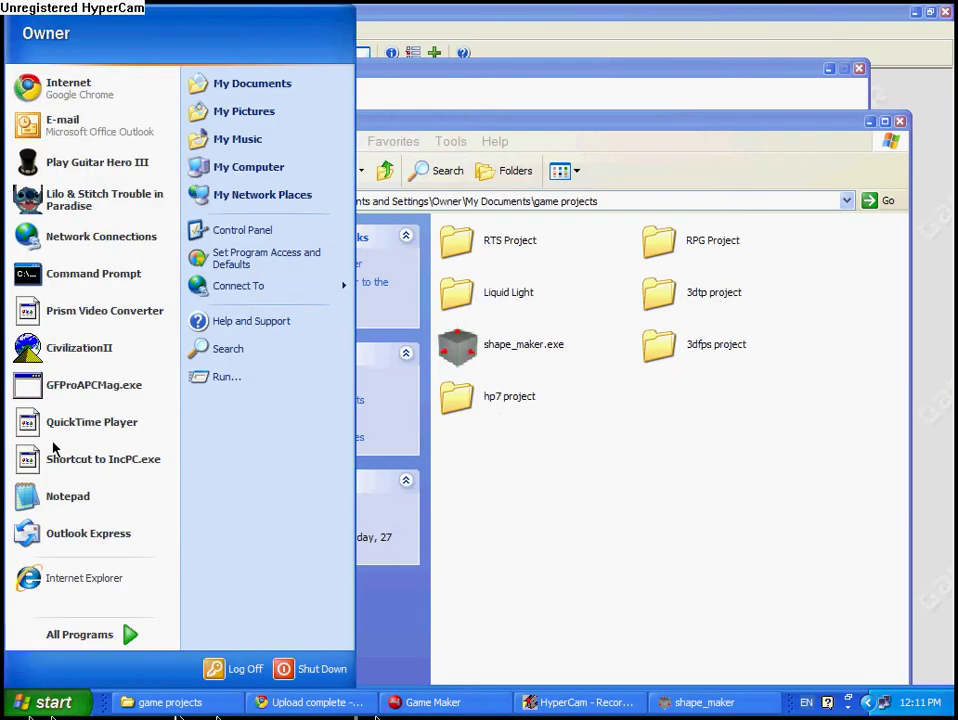
{"action": "left_click", "coordinate": [79, 500]}
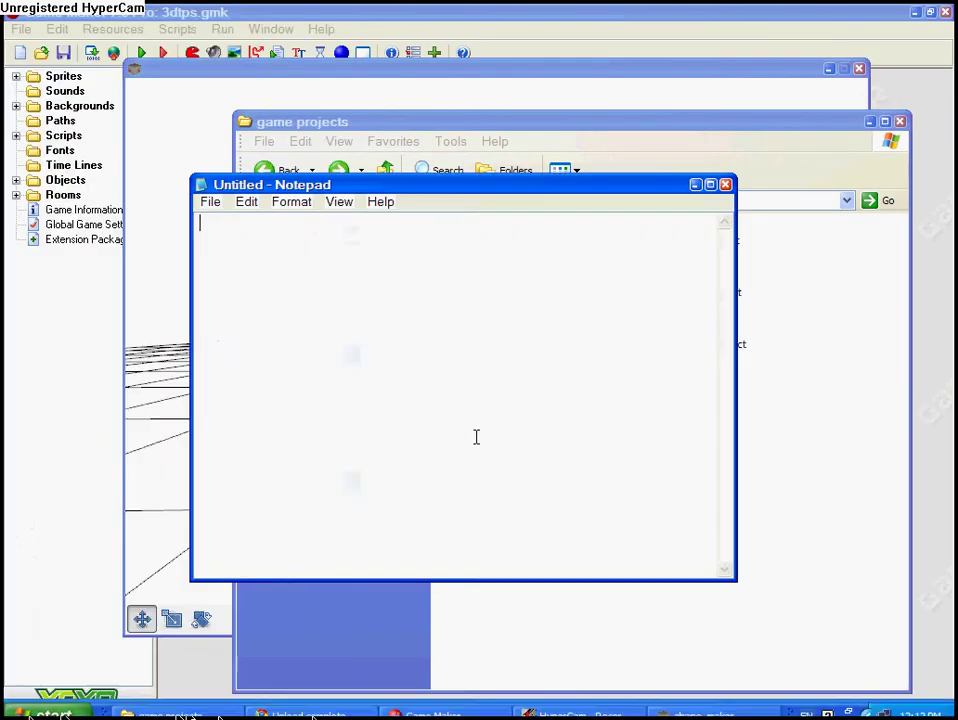
Close the blank Notepad document and create a new text document with its default name in the 3dtp project folder
{"action": "left_click", "coordinate": [725, 184]}
{"action": "right_click", "coordinate": [615, 417]}
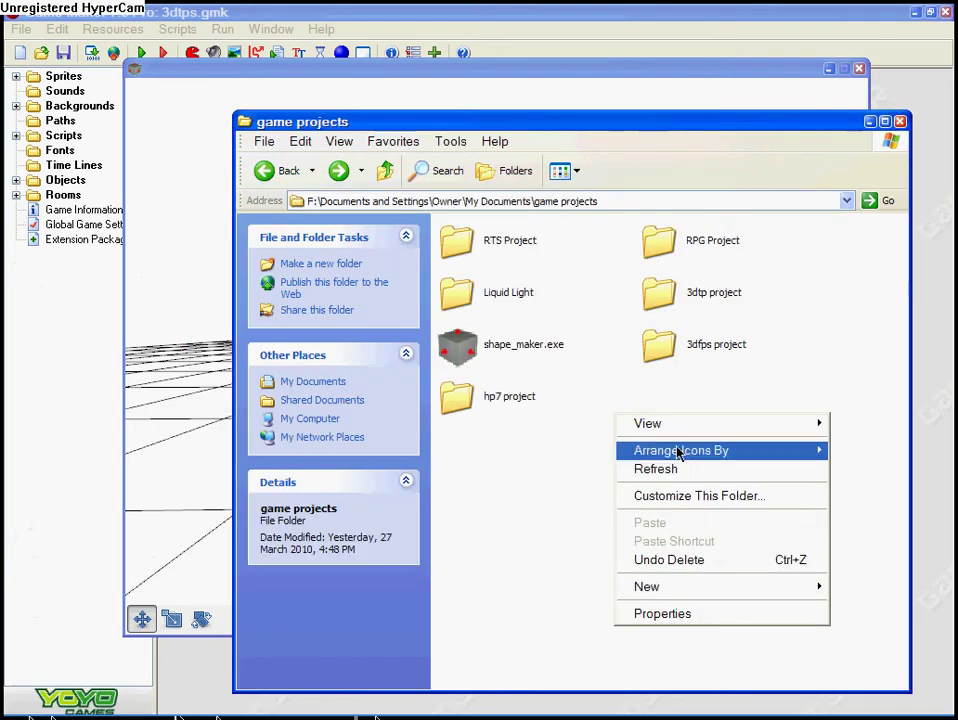
{"action": "left_click", "coordinate": [607, 402]}
{"action": "double_click", "coordinate": [703, 290]}
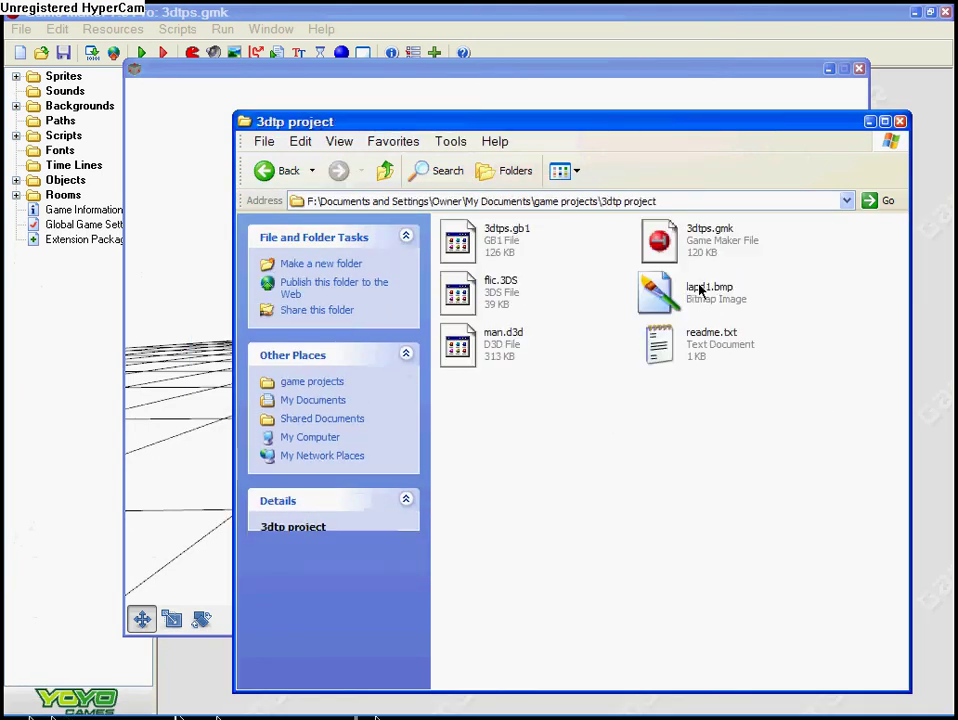
{"action": "right_click", "coordinate": [607, 483]}
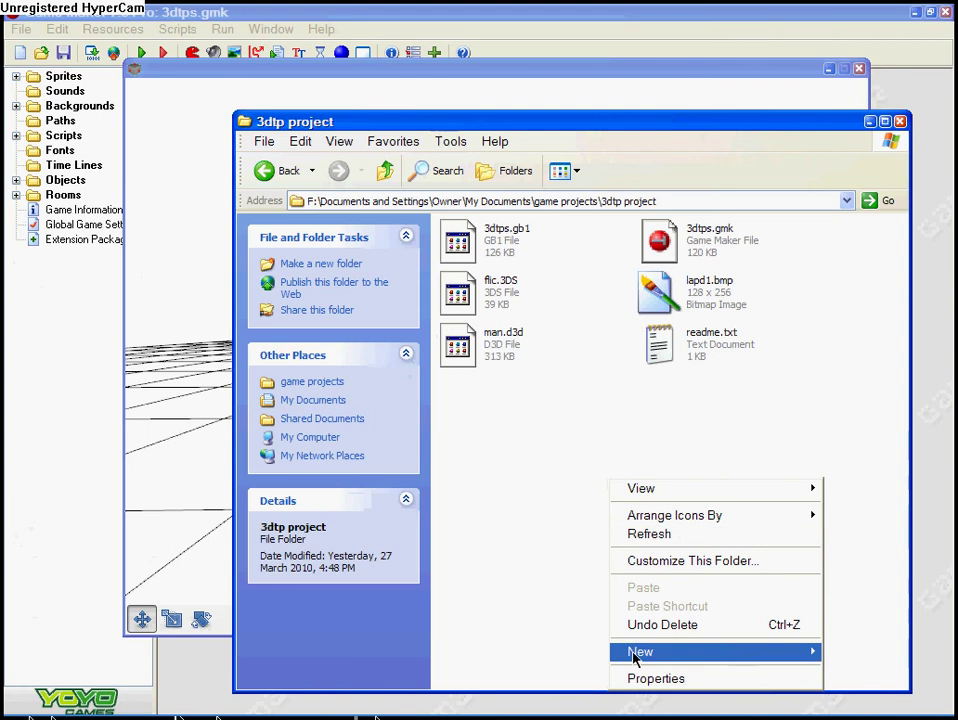
{"action": "mouse_move", "coordinate": [660, 651]}
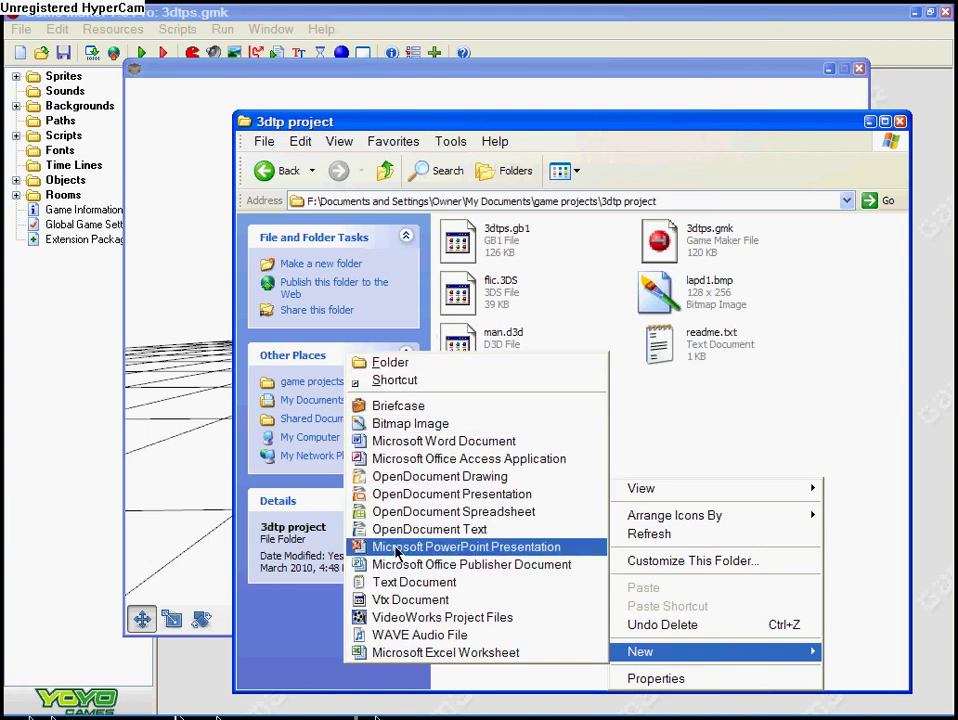
{"action": "left_click", "coordinate": [404, 582]}
{"action": "key", "text": "Return"}
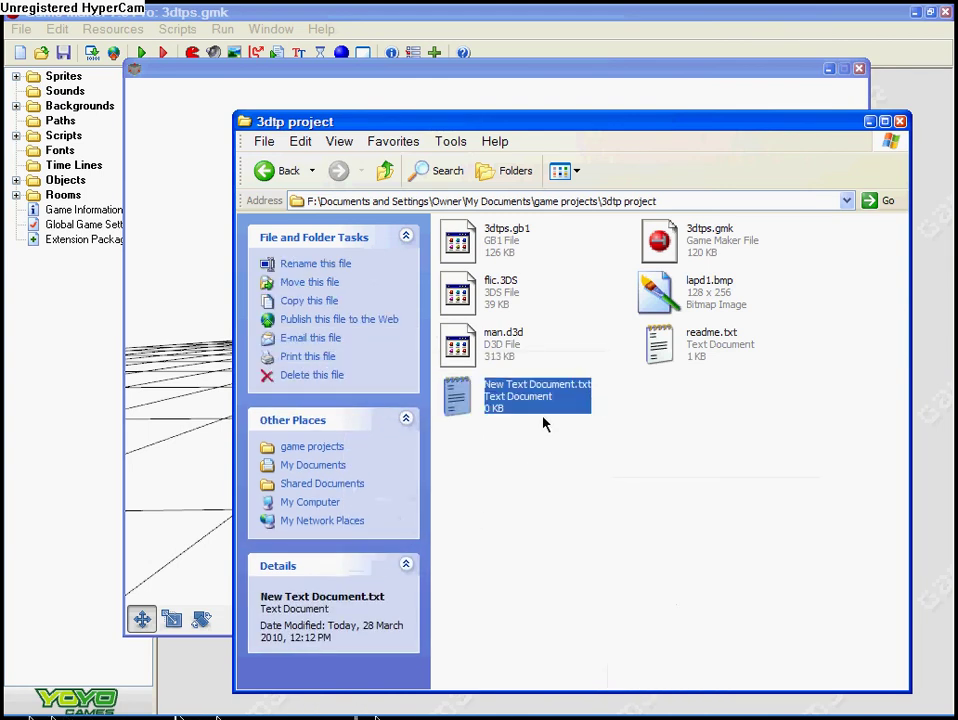
Paste the exported GML code into the new text document, then close it and save the changes
{"action": "double_click", "coordinate": [519, 401]}
{"action": "right_click", "coordinate": [518, 380]}
{"action": "left_click", "coordinate": [545, 455]}
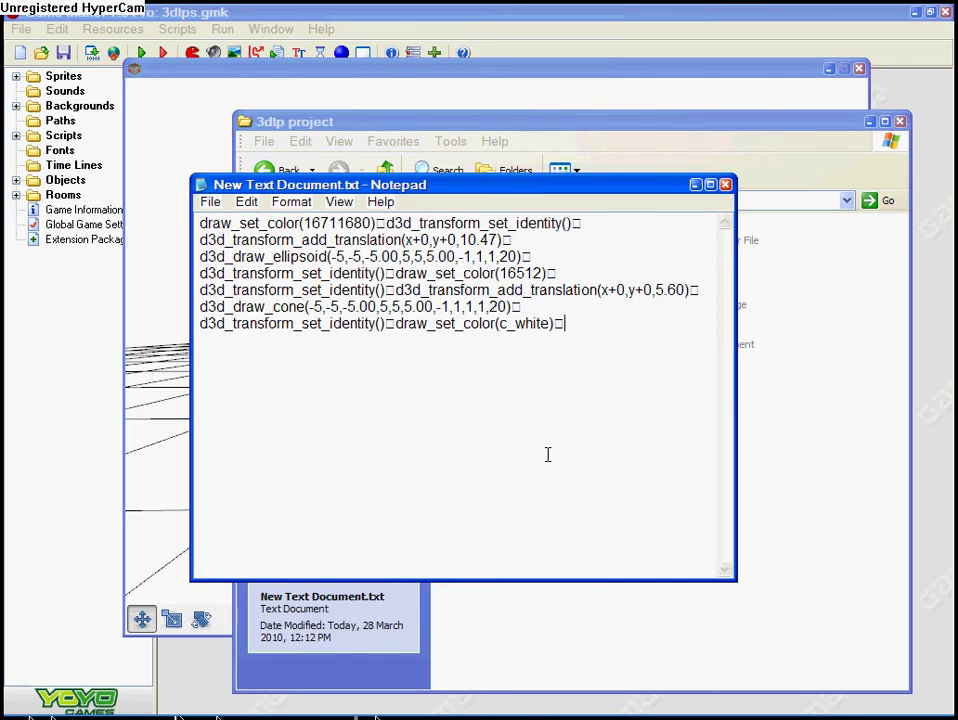
{"action": "left_click", "coordinate": [724, 185]}
{"action": "left_click", "coordinate": [390, 426]}
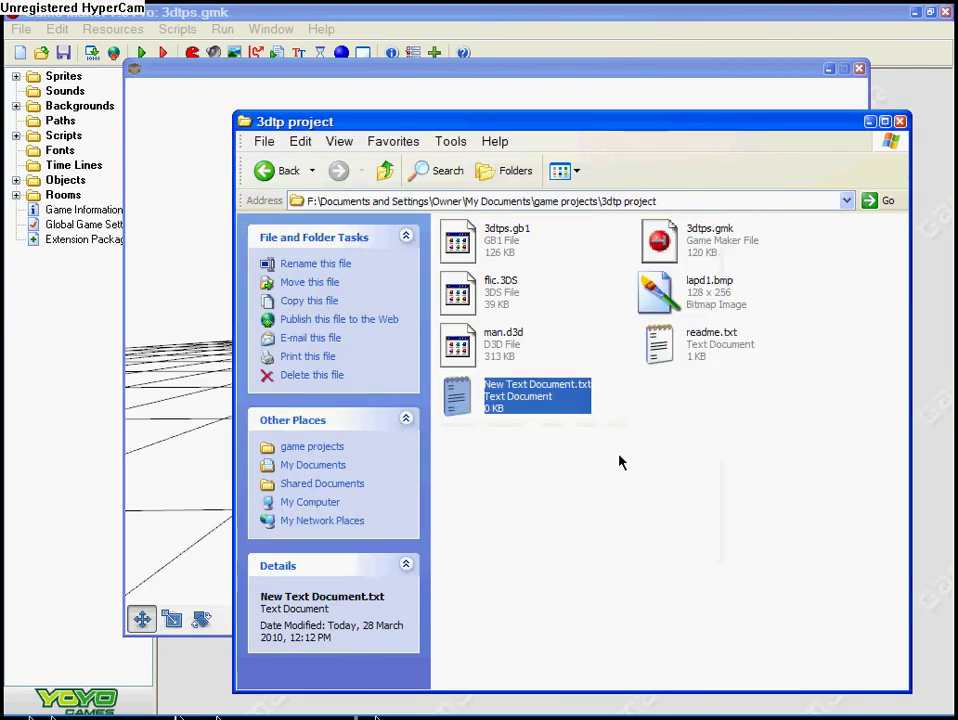
{"action": "right_click", "coordinate": [516, 400]}
{"action": "left_click", "coordinate": [545, 564]}
{"action": "left_click", "coordinate": [815, 560]}
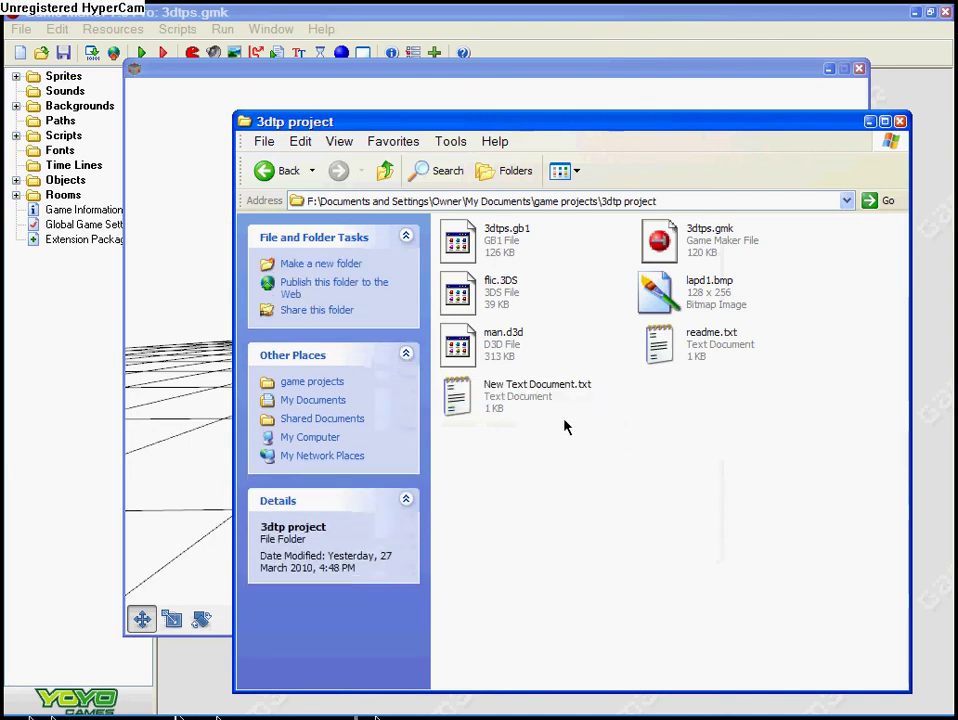
Switch to Game Maker and create a new object with a Draw event
{"action": "left_click", "coordinate": [440, 11]}
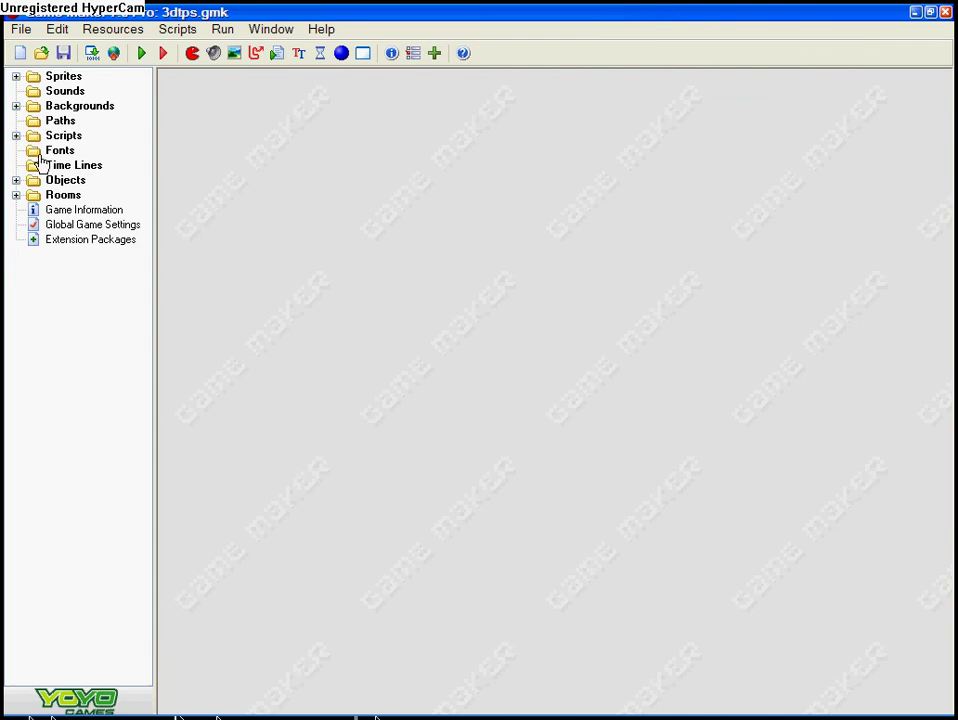
{"action": "left_click", "coordinate": [16, 180]}
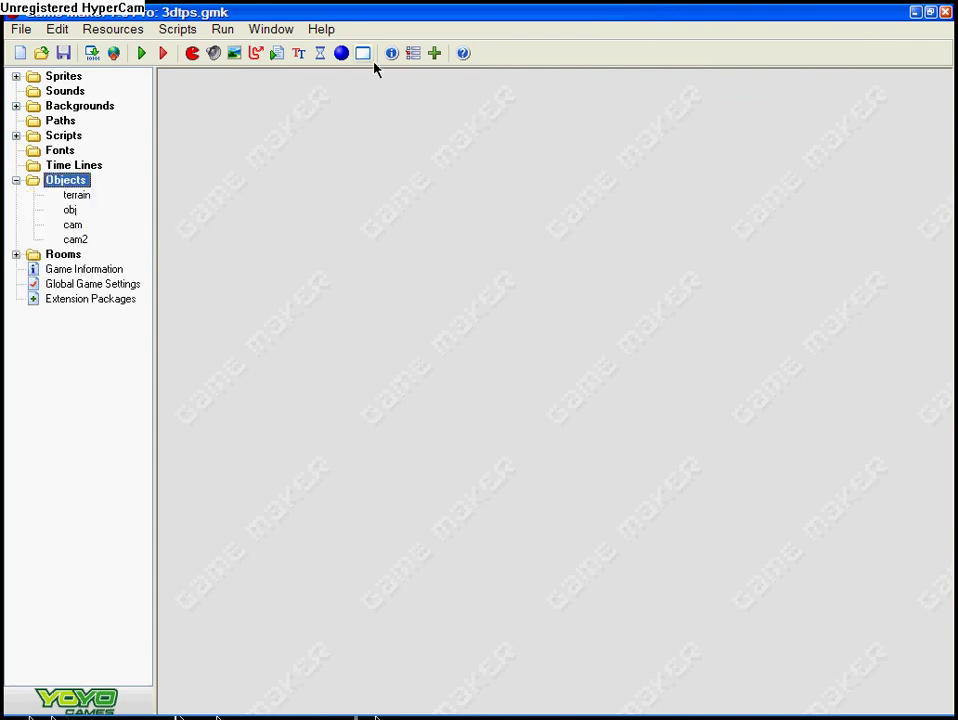
{"action": "left_click", "coordinate": [341, 53]}
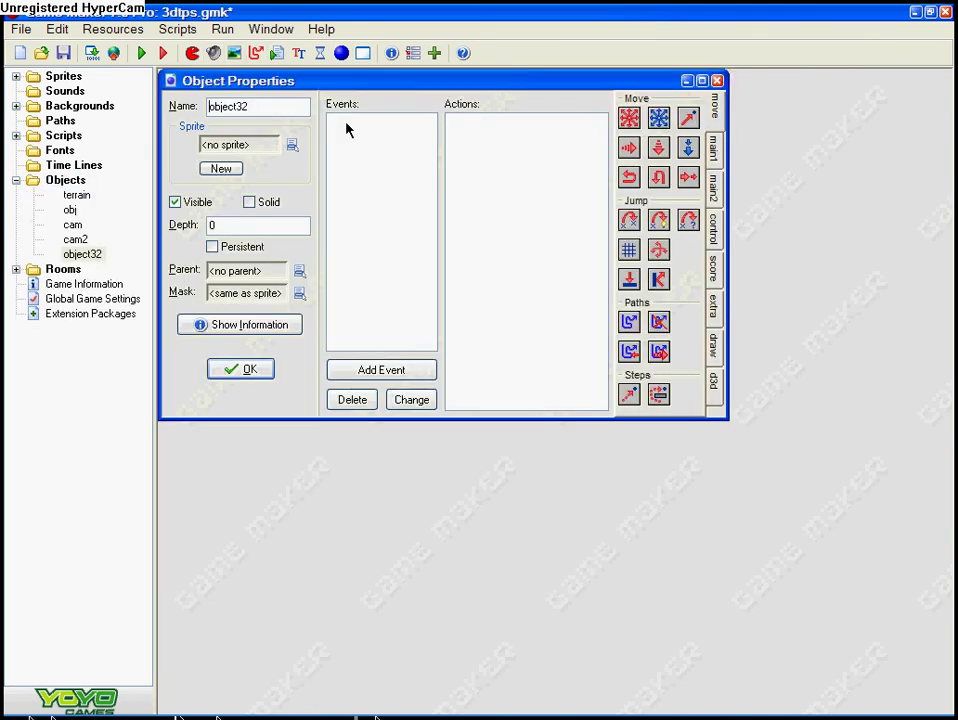
{"action": "left_click", "coordinate": [372, 369]}
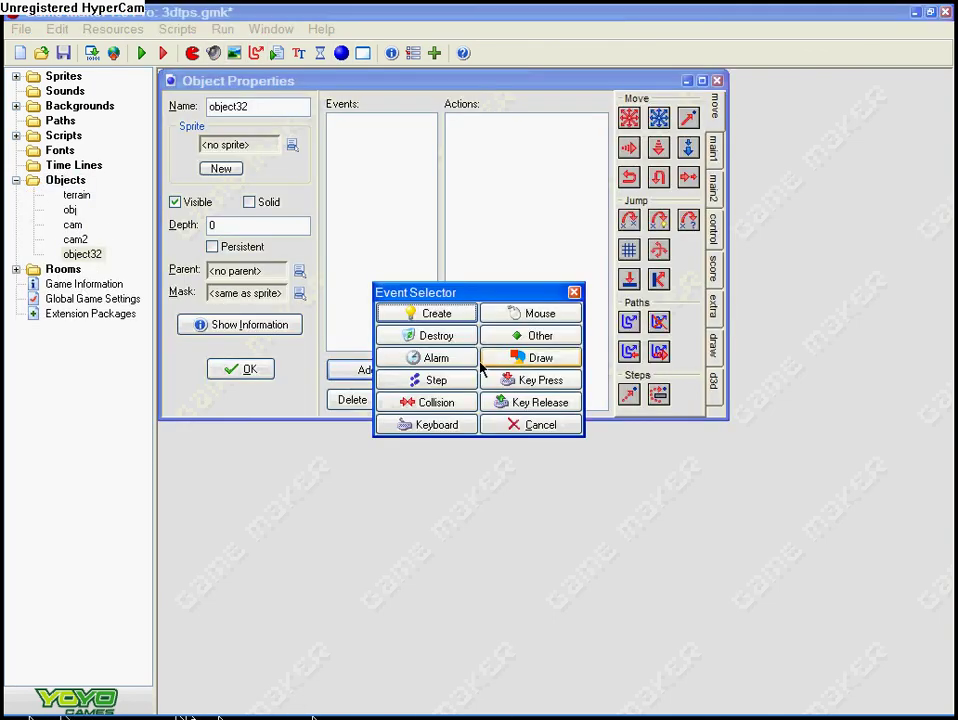
{"action": "left_click", "coordinate": [537, 361]}
Add an Execute Code action containing the exported GML code to the Draw event and accept the object
{"action": "left_click", "coordinate": [713, 343]}
{"action": "left_click", "coordinate": [713, 304]}
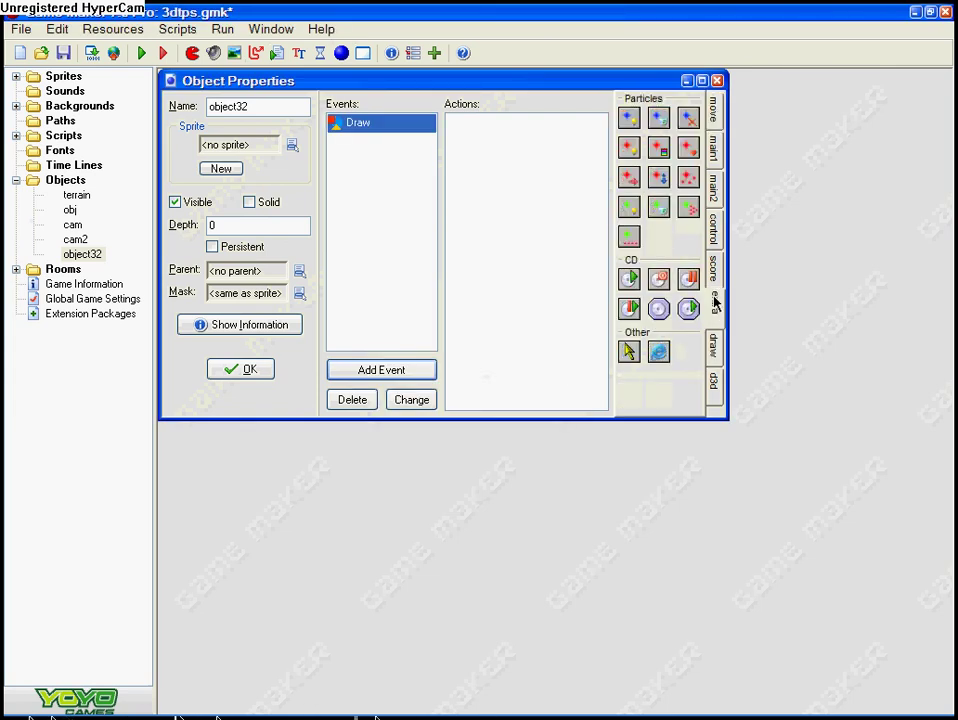
{"action": "left_click", "coordinate": [716, 264]}
{"action": "left_click", "coordinate": [714, 228]}
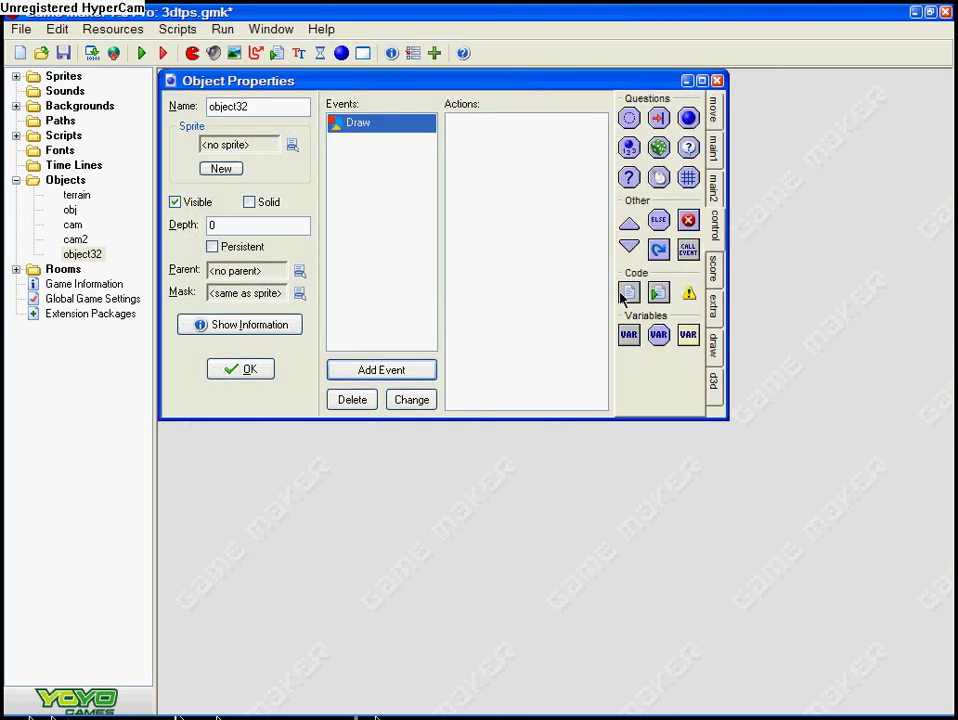
{"action": "left_click_drag", "start_coordinate": [629, 292], "coordinate": [511, 284]}
{"action": "right_click", "coordinate": [511, 284]}
{"action": "left_click", "coordinate": [564, 368]}
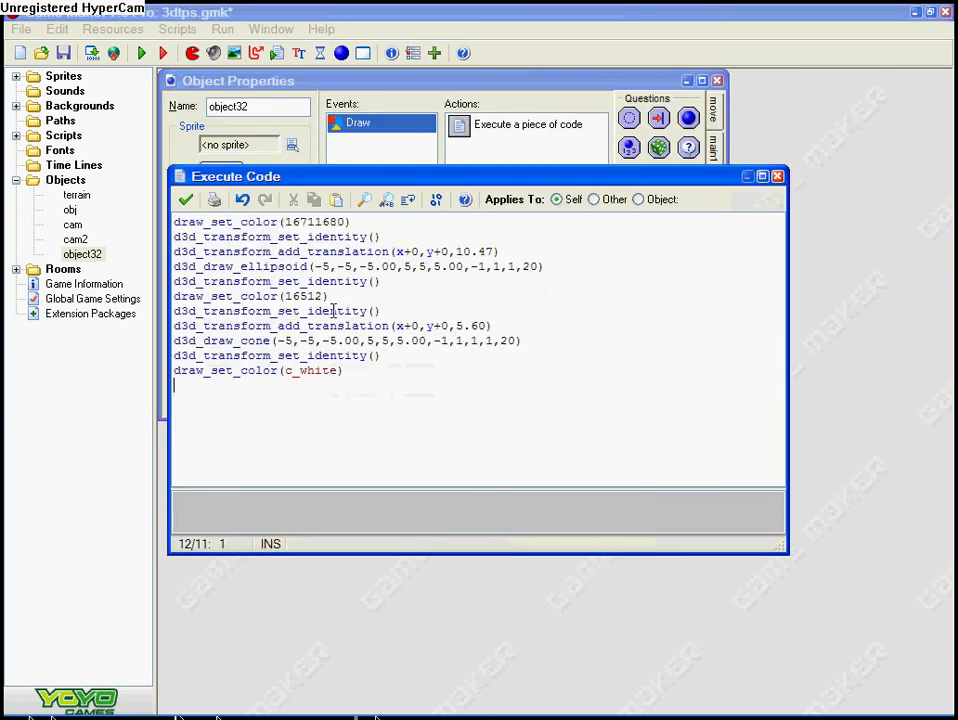
{"action": "left_click", "coordinate": [184, 199]}
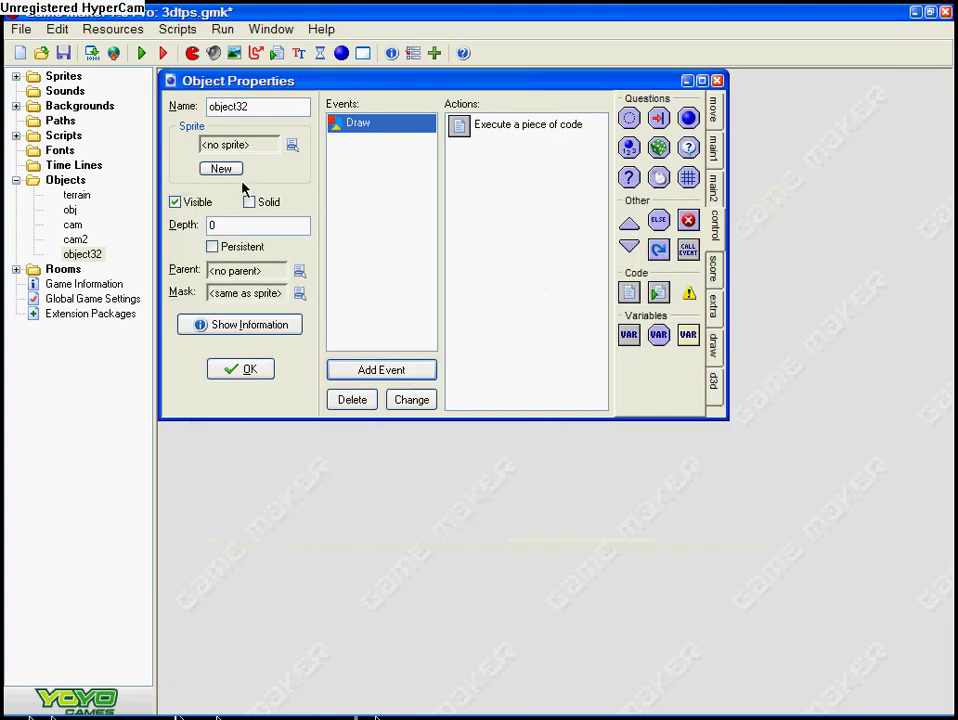
{"action": "left_click", "coordinate": [245, 369]}
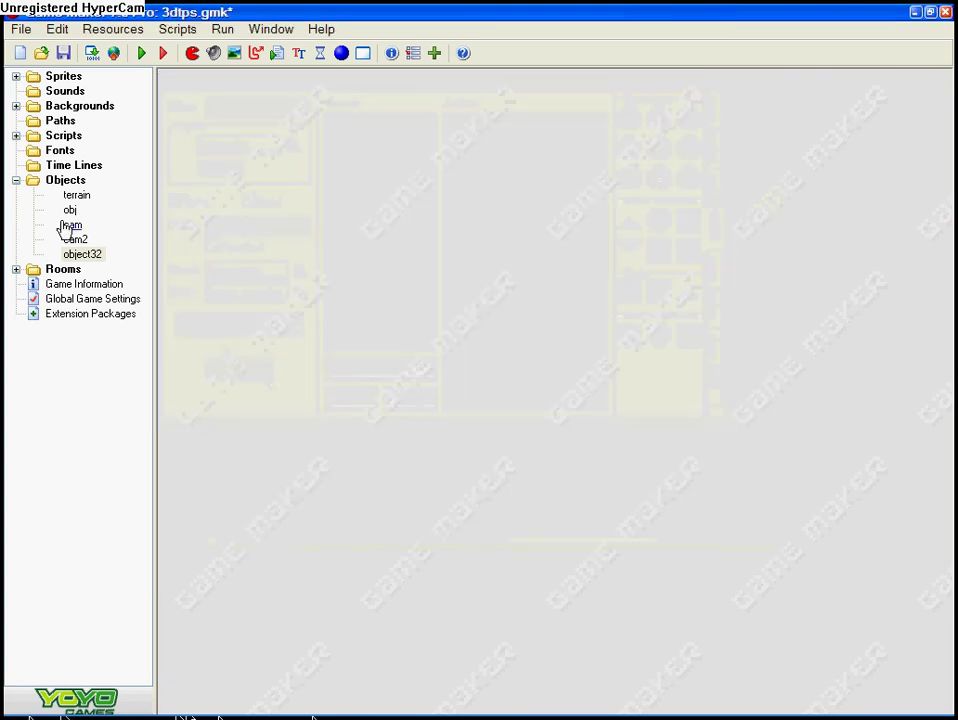
Place an instance of object32 in room0 directly after the four existing instances in the first grid row, and accept the room
{"action": "left_click", "coordinate": [16, 180]}
{"action": "left_click", "coordinate": [15, 195]}
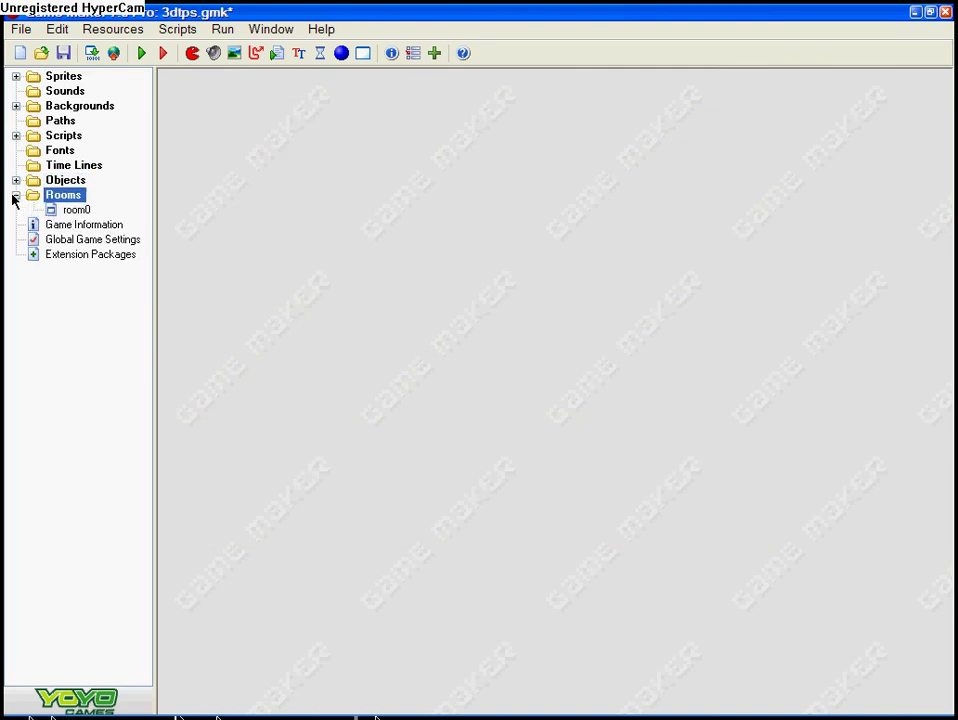
{"action": "double_click", "coordinate": [76, 209]}
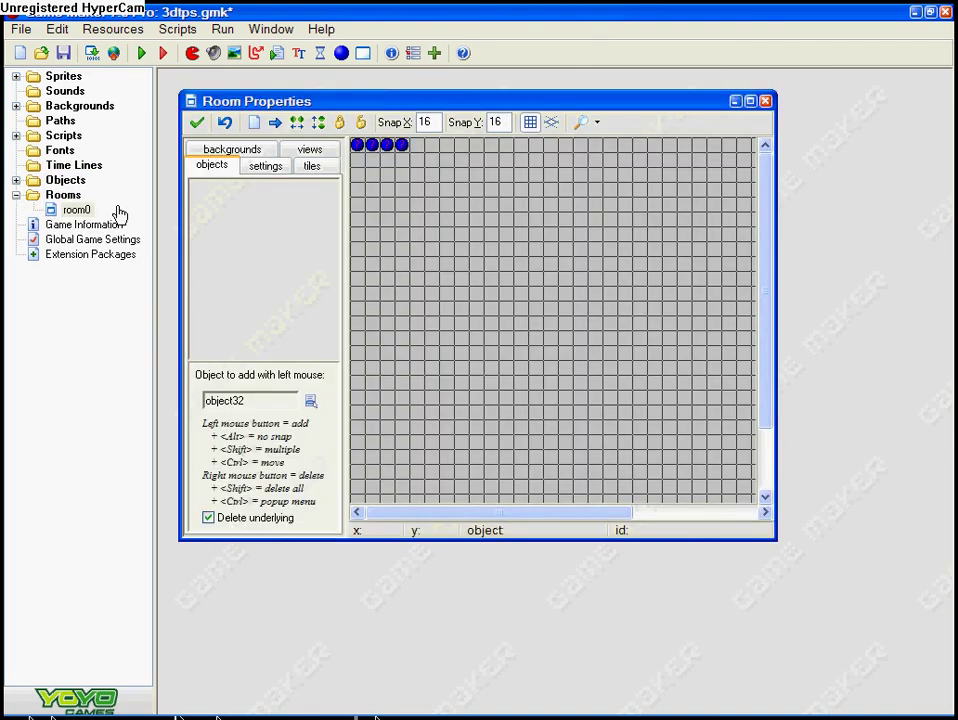
{"action": "left_click", "coordinate": [751, 101]}
{"action": "left_click", "coordinate": [391, 101]}
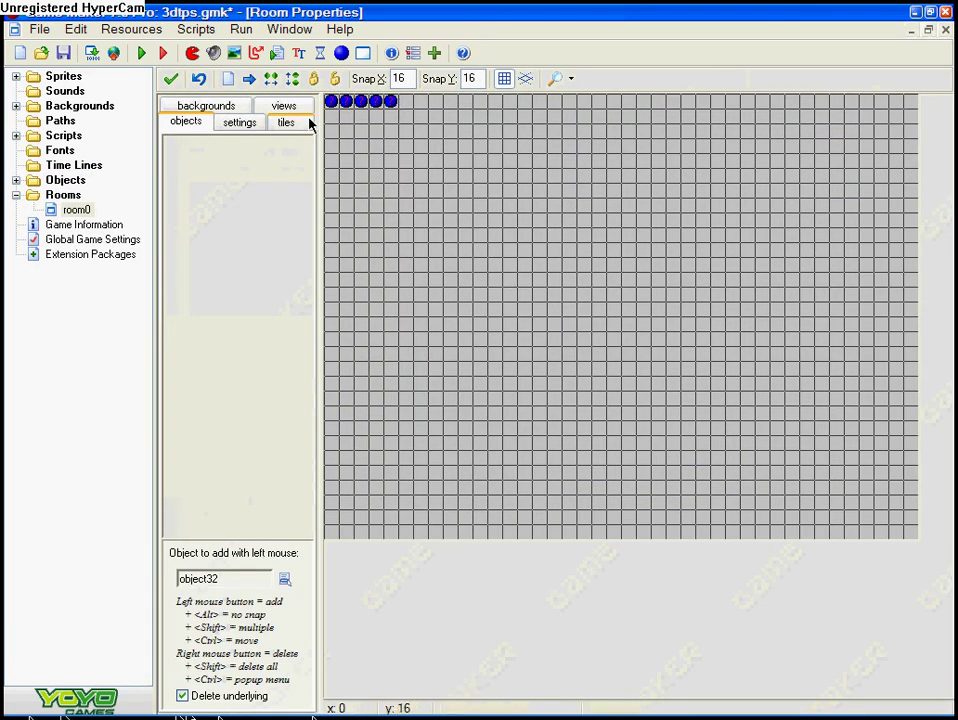
{"action": "left_click", "coordinate": [171, 78]}
Run the game, walk the character around the sphere-and-cone model to examine it from several sides, and end the game
{"action": "left_click", "coordinate": [142, 53]}
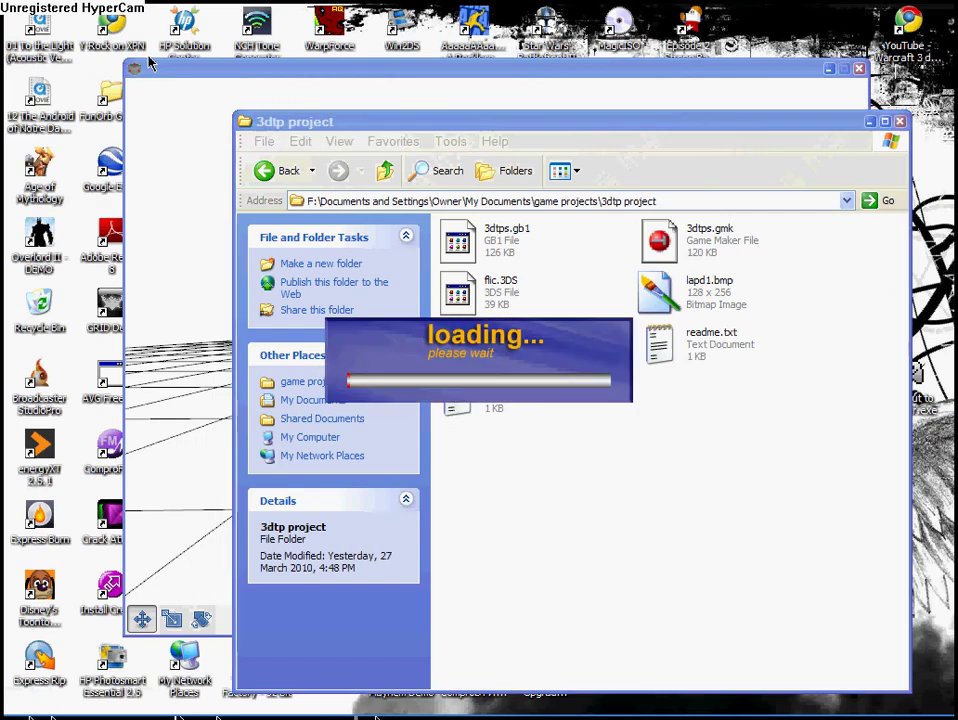
{"action": "key", "text": "Left"}
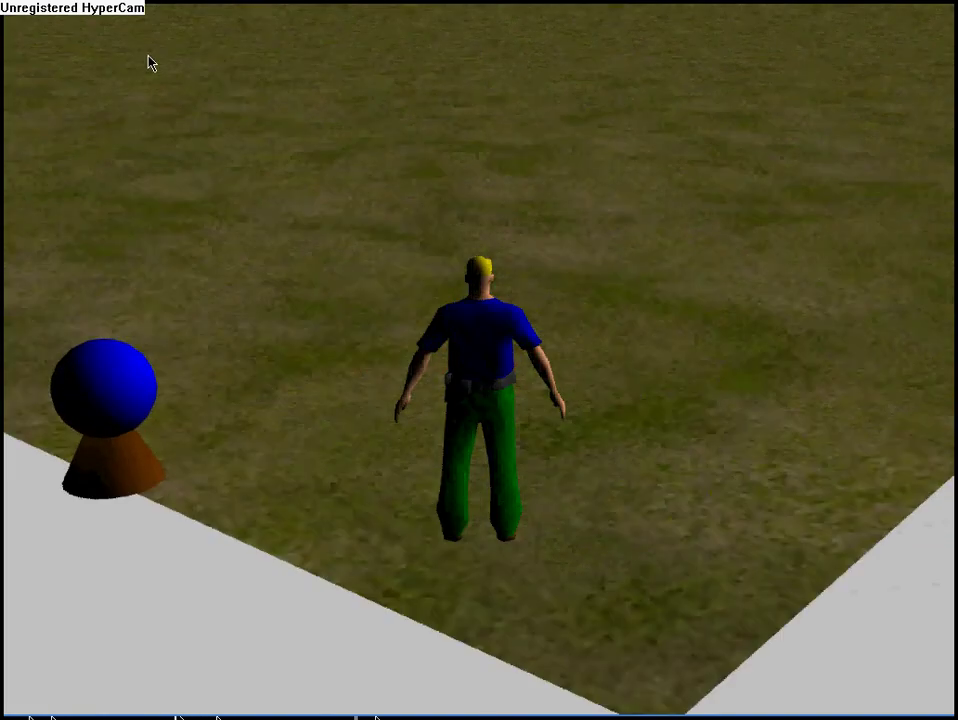
{"action": "key", "text": "Left"}
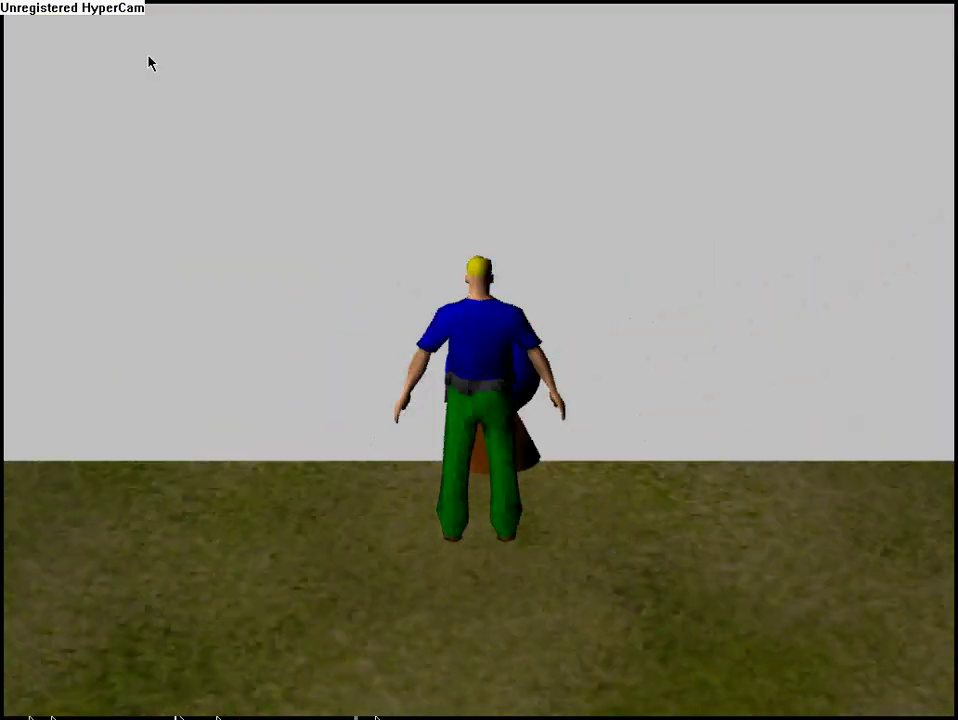
{"action": "key", "text": "Left"}
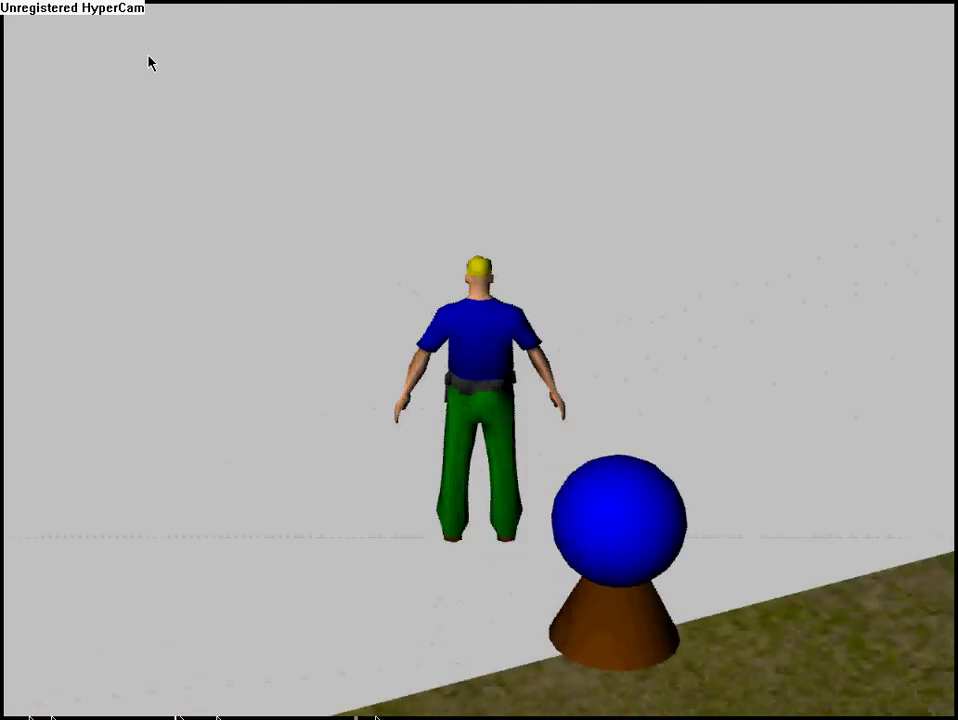
{"action": "key", "text": "Left"}
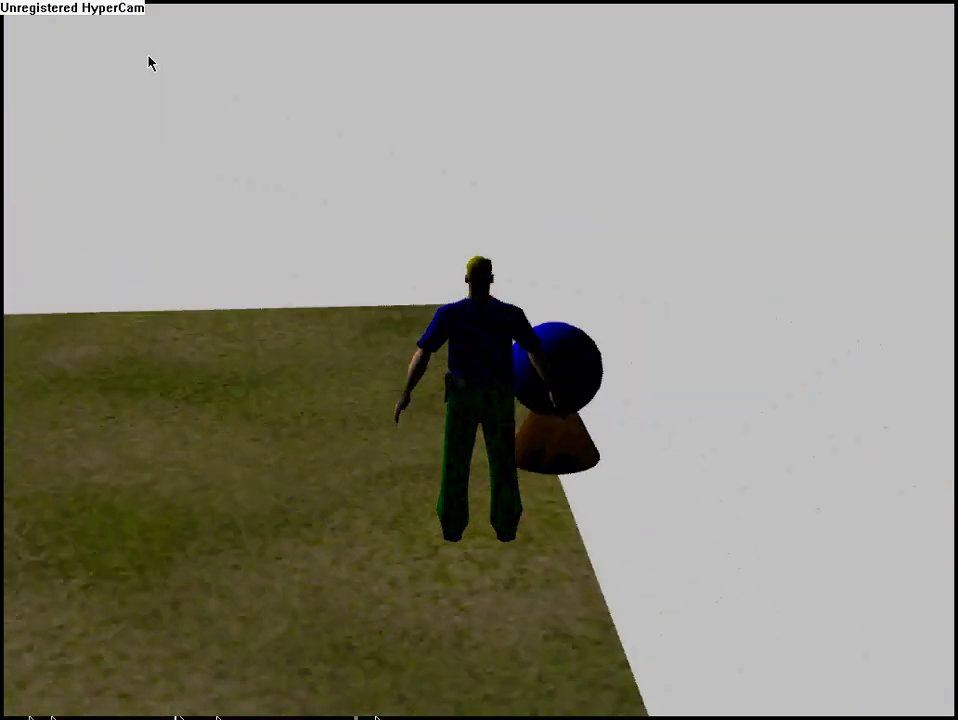
{"action": "key", "text": "Left"}
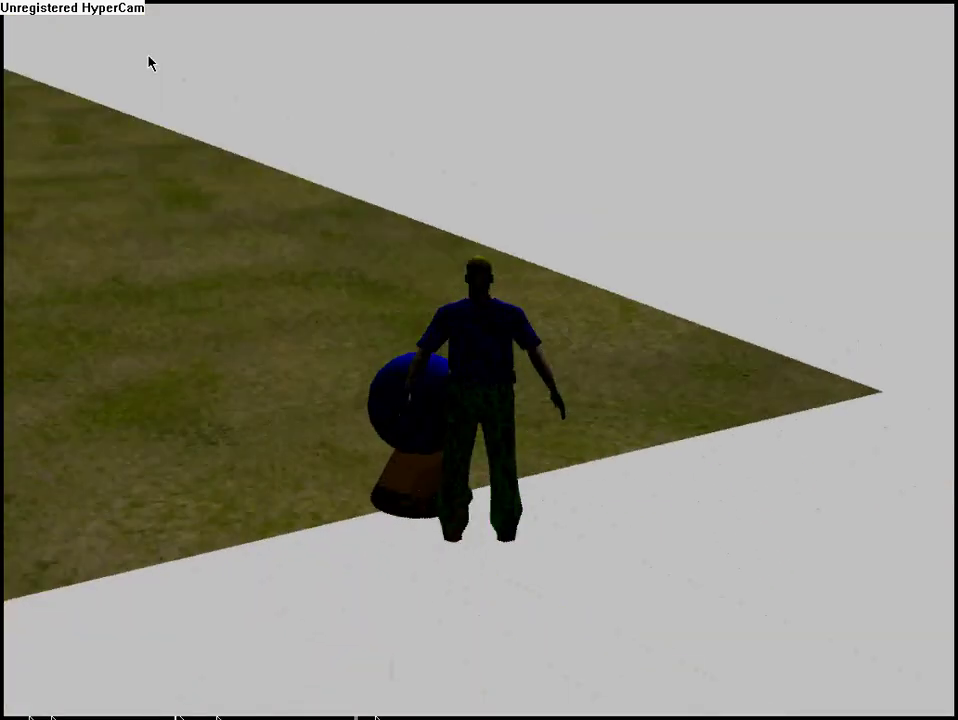
{"action": "key", "text": "Left"}
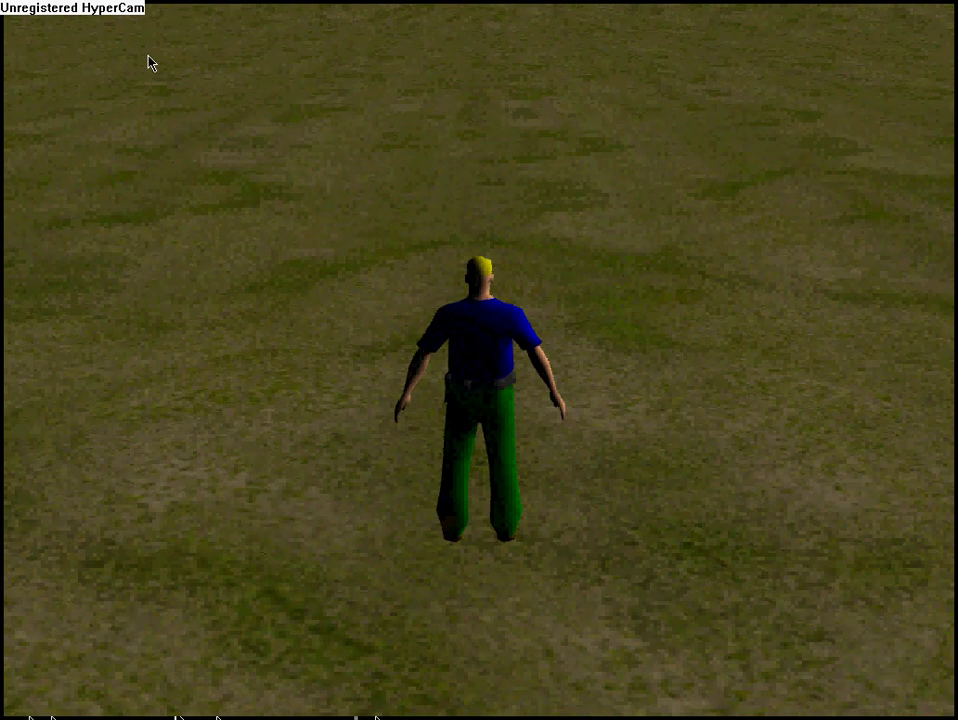
{"action": "key", "text": "Left"}
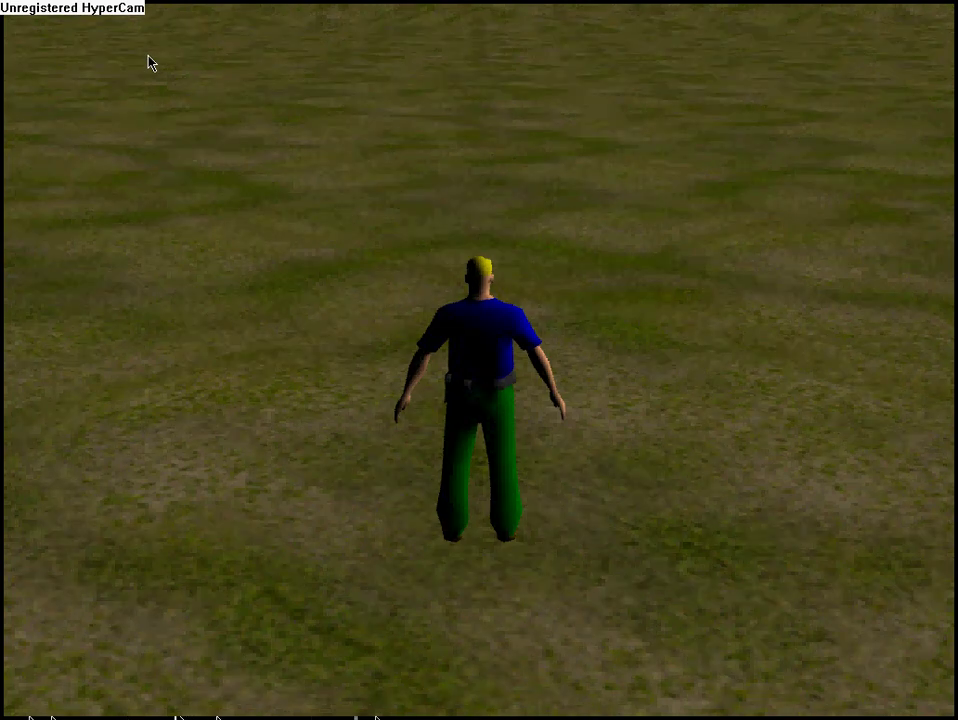
{"action": "key", "text": "Left"}
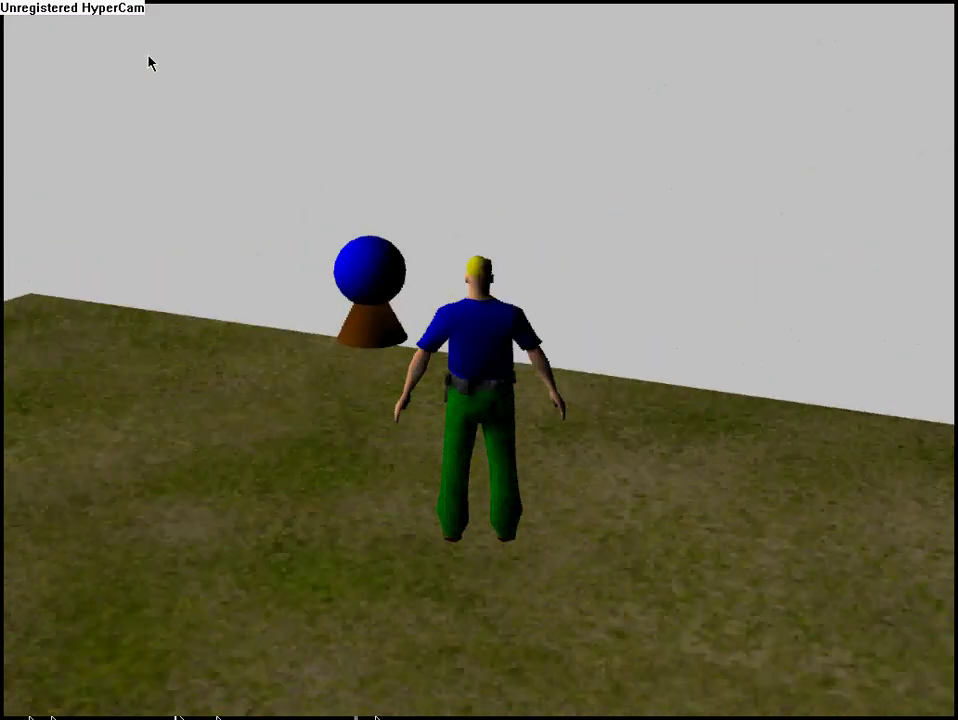
{"action": "key", "text": "Left"}
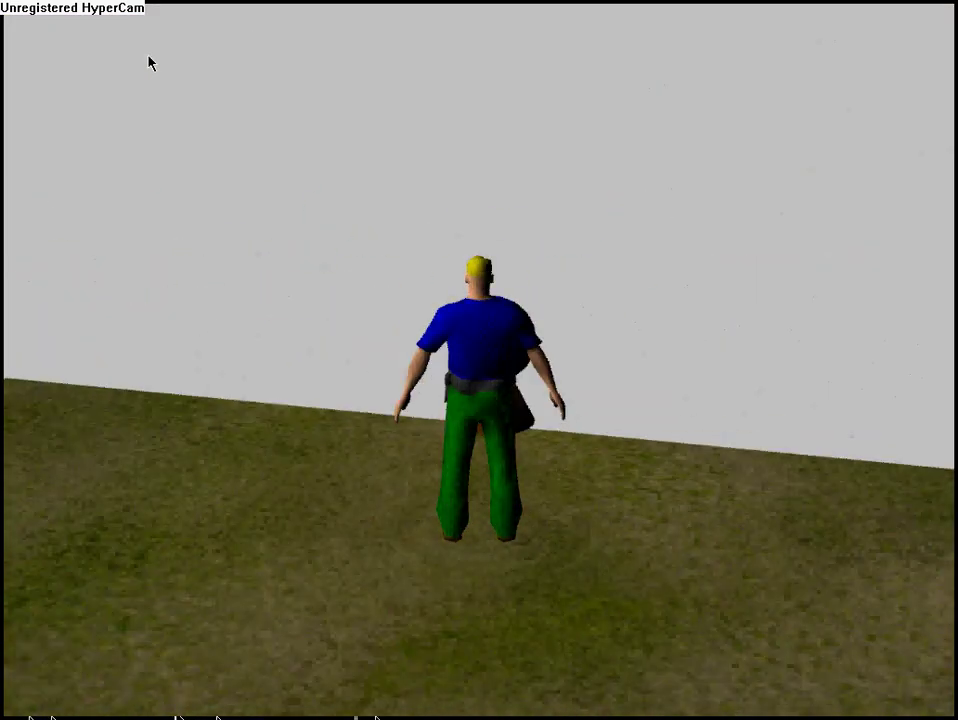
{"action": "key", "text": "Left"}
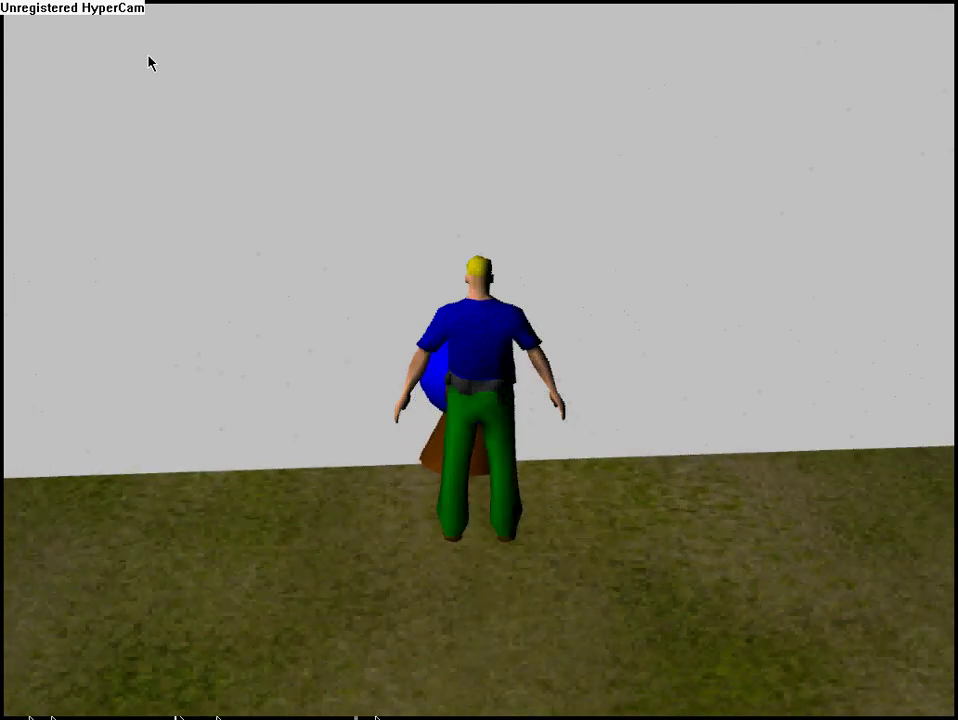
{"action": "key", "text": "Left"}
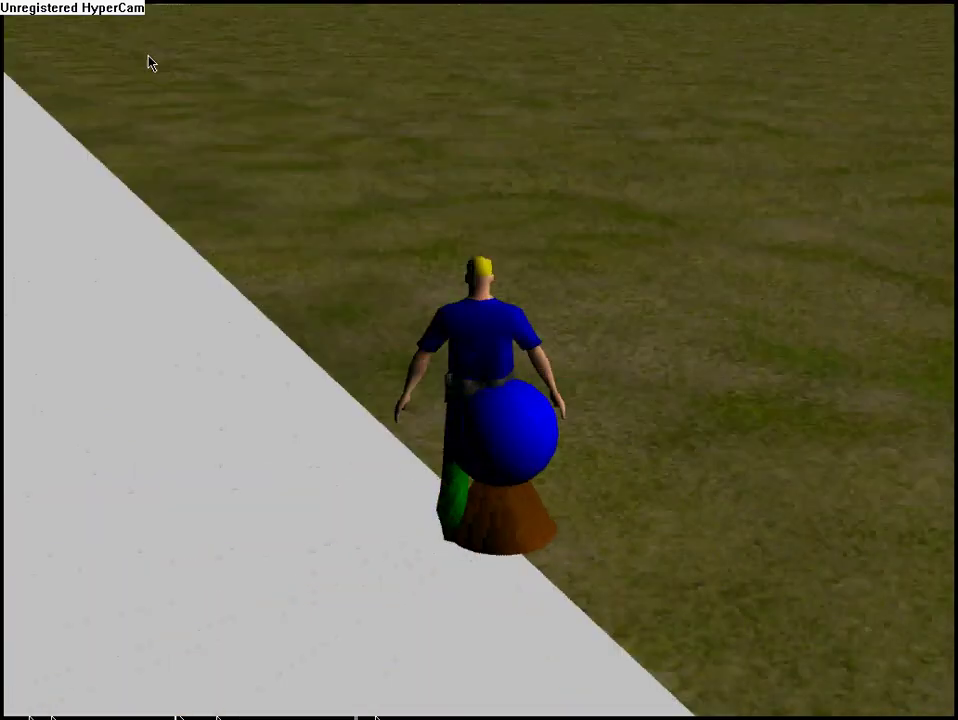
{"action": "key", "text": "Left"}
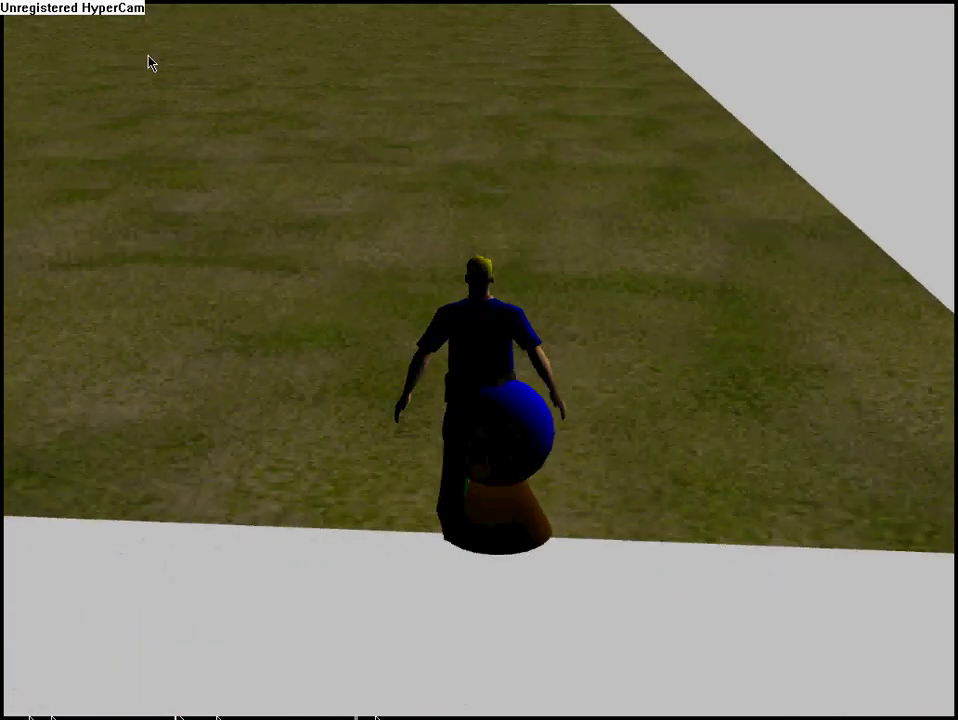
{"action": "key", "text": "Left"}
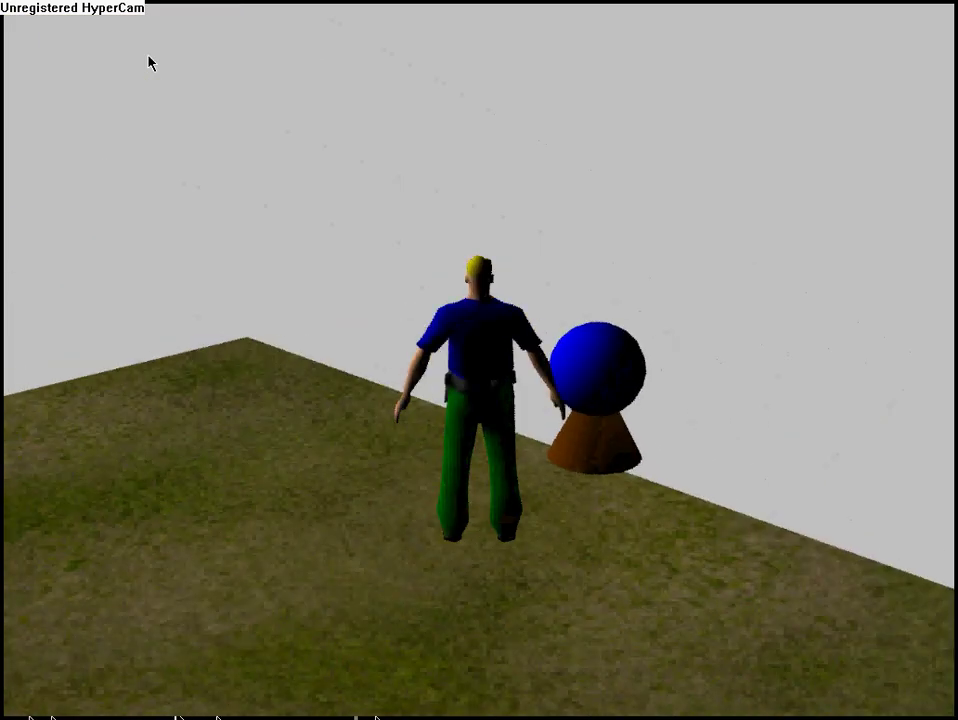
{"action": "key", "text": "Escape"}
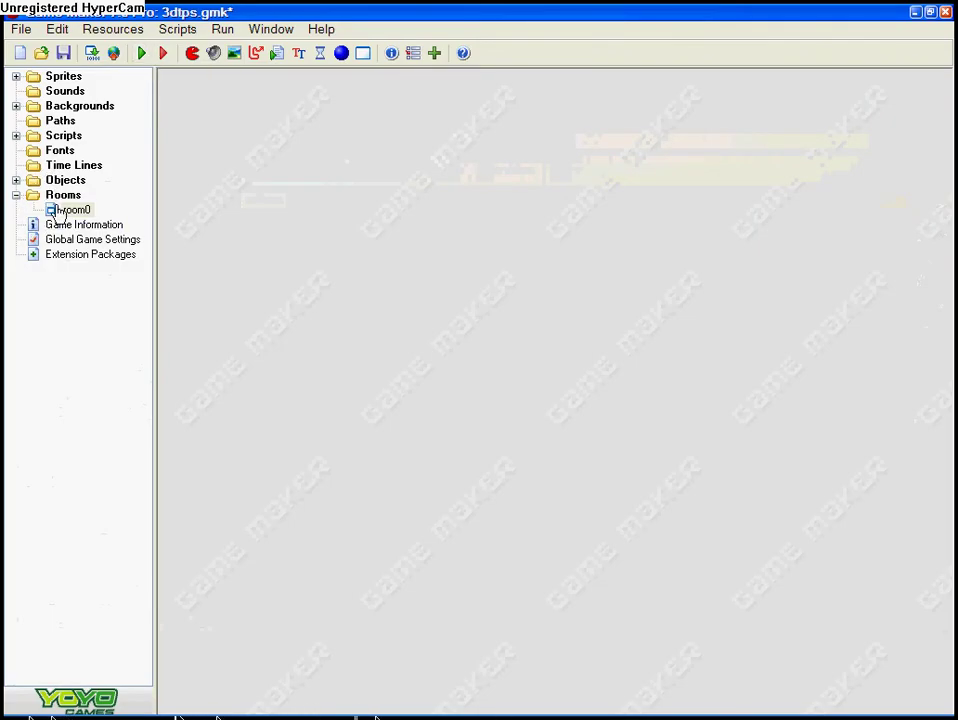
{"action": "left_click", "coordinate": [16, 180]}
{"action": "left_click", "coordinate": [16, 180]}
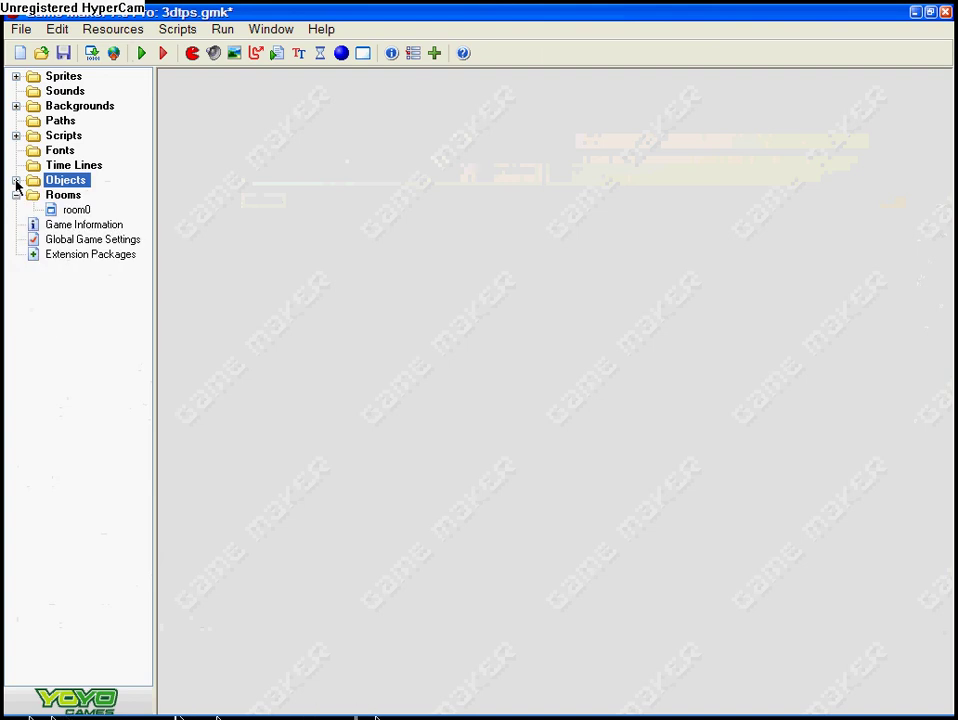
{"action": "mouse_move", "coordinate": [375, 717]}
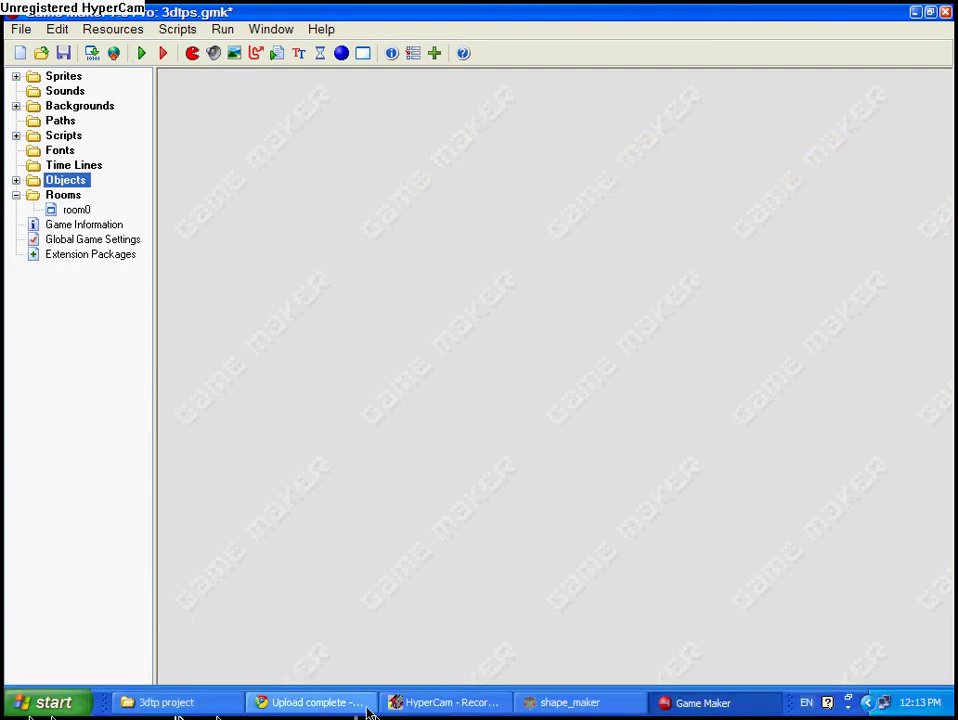